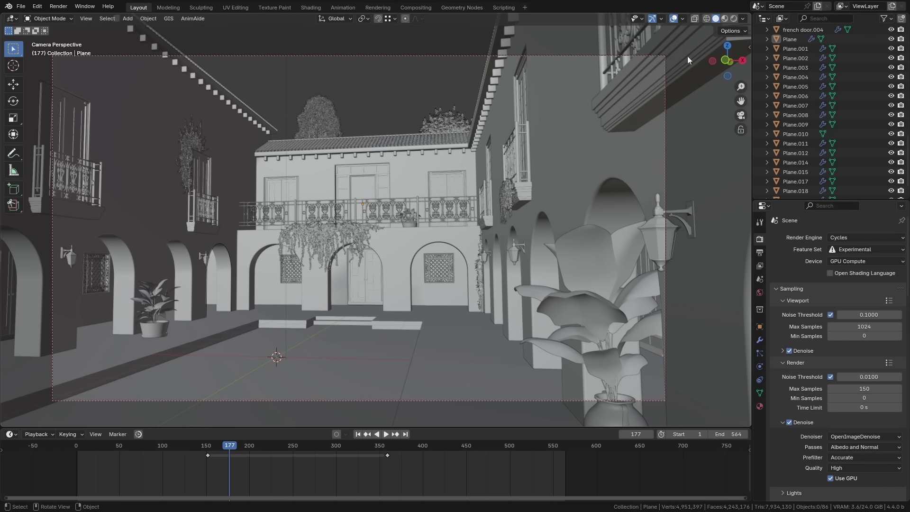
Step: Enable world space lighting for the solid viewport shading and rotate the studio light to 49.5°
{"action": "left_click", "coordinate": [743, 19]}
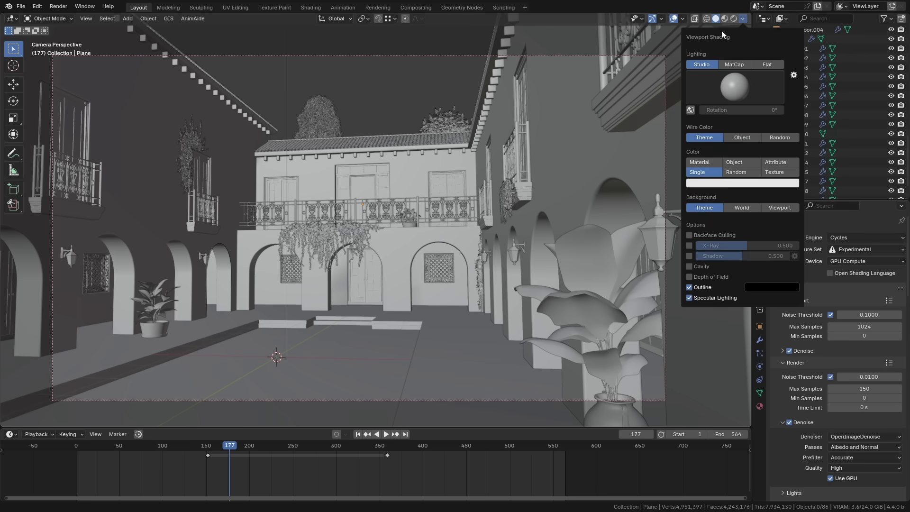
{"action": "left_click", "coordinate": [691, 110]}
{"action": "left_click_drag", "start_coordinate": [703, 110], "coordinate": [735, 110]}
Step: Tint the single viewport colour light green at full value, and reset its saturation to zero for pure white
{"action": "left_click", "coordinate": [732, 184]}
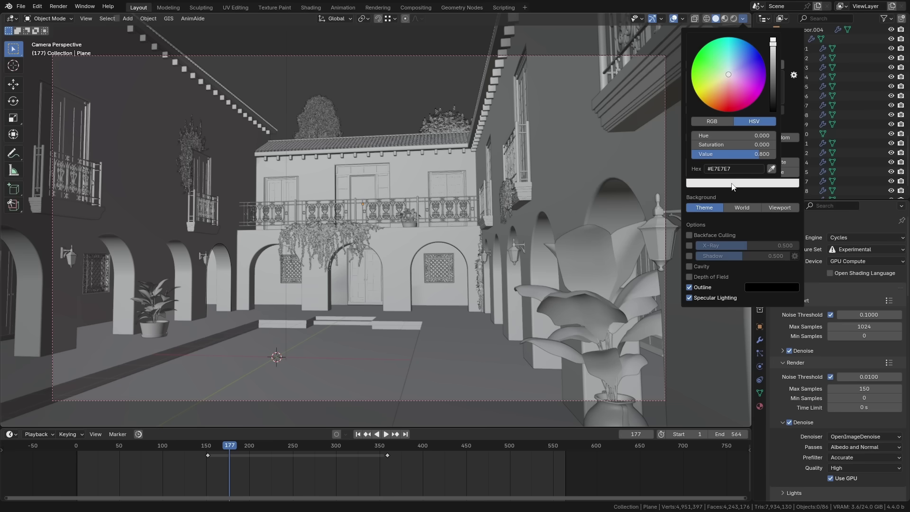
{"action": "mouse_move", "coordinate": [734, 76]}
{"action": "left_mouse_down"}
{"action": "mouse_move", "coordinate": [721, 61]}
{"action": "mouse_move", "coordinate": [720, 69]}
{"action": "left_mouse_up"}
{"action": "left_click_drag", "start_coordinate": [772, 83], "coordinate": [773, 37]}
{"action": "left_click", "coordinate": [734, 184]}
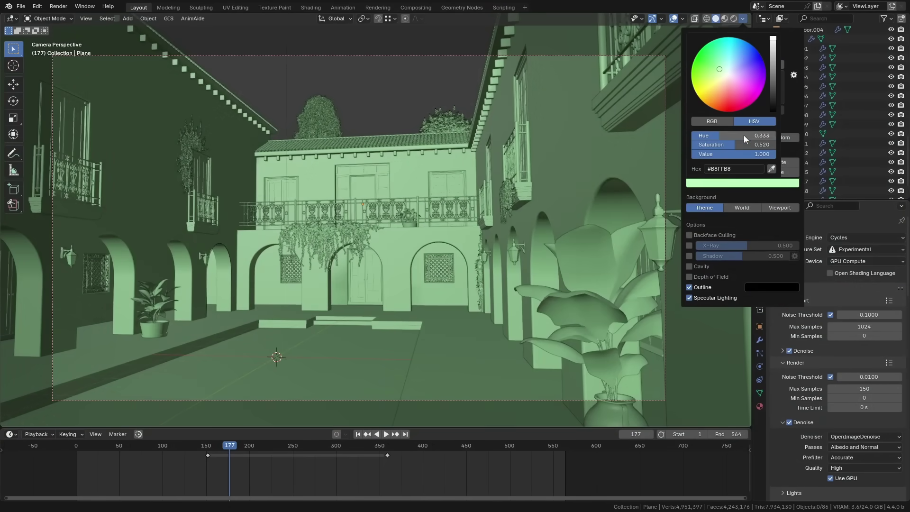
{"action": "left_click_drag", "start_coordinate": [744, 143], "coordinate": [693, 144]}
{"action": "mouse_move", "coordinate": [734, 77]}
{"action": "left_mouse_down"}
{"action": "mouse_move", "coordinate": [721, 77]}
{"action": "mouse_move", "coordinate": [728, 75]}
{"action": "left_mouse_up"}
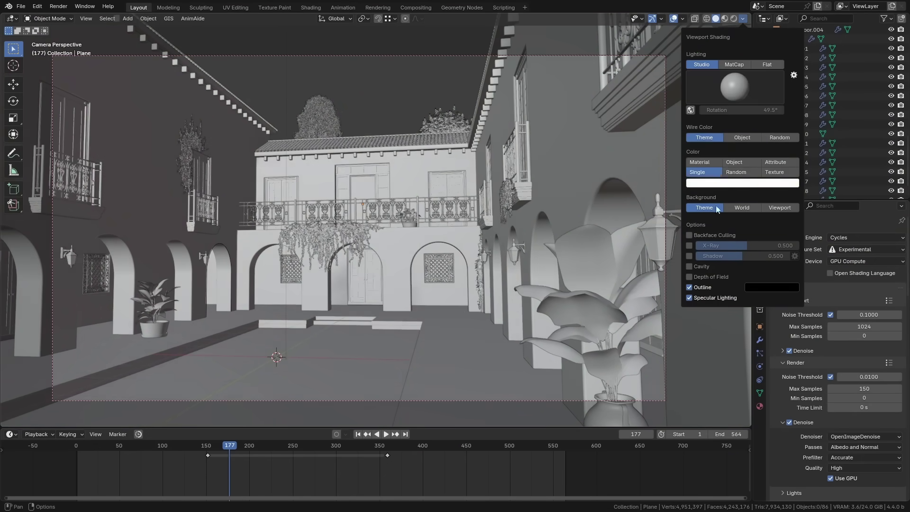
Step: Colour the viewport objects by Random and toggle the viewport display of the balconies' Array modifier off and on
{"action": "left_click", "coordinate": [740, 173]}
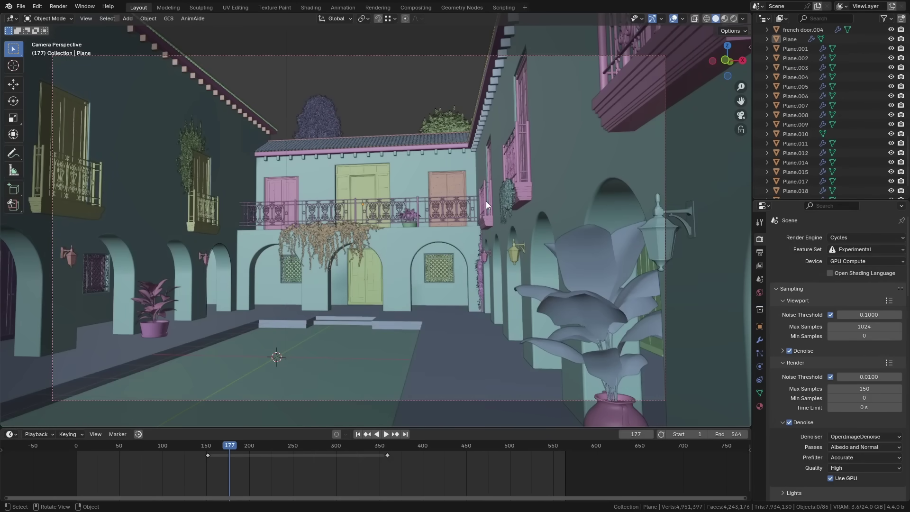
{"action": "left_click", "coordinate": [615, 96]}
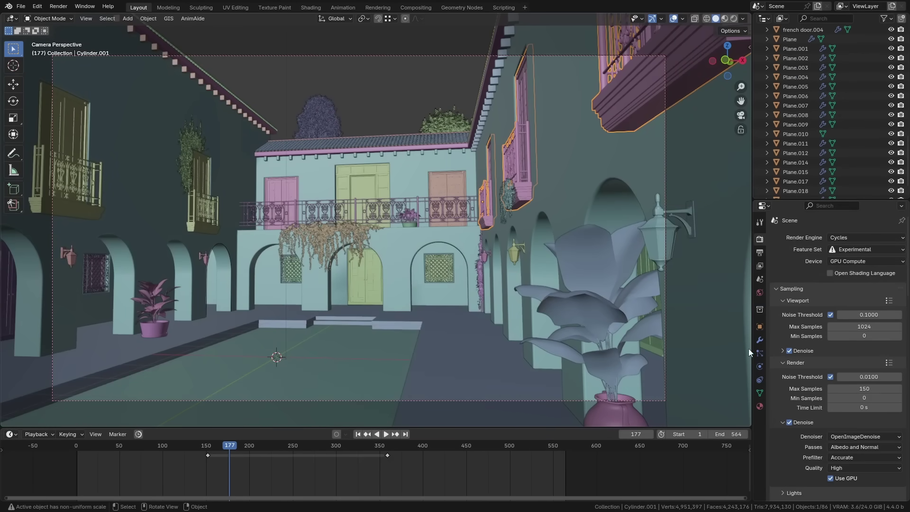
{"action": "left_click", "coordinate": [760, 340]}
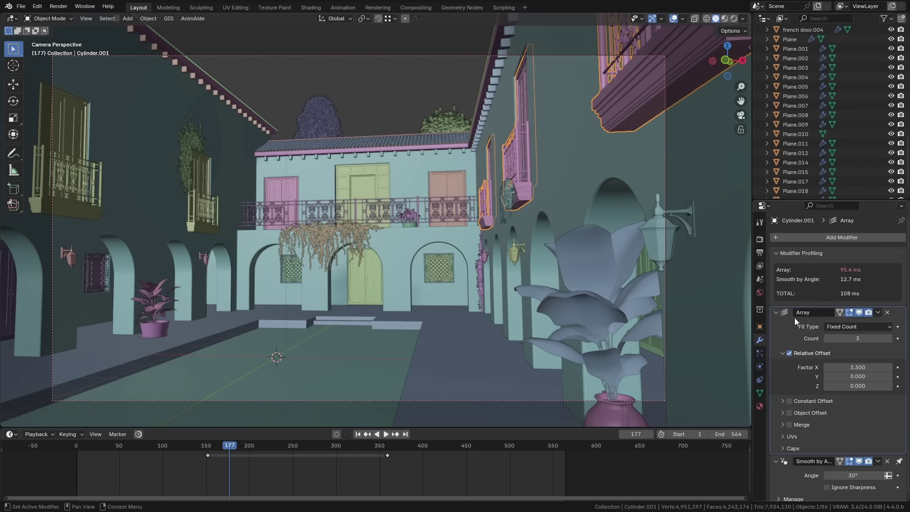
{"action": "left_click", "coordinate": [860, 313]}
{"action": "left_click", "coordinate": [860, 313]}
{"action": "key", "text": "alt+a"}
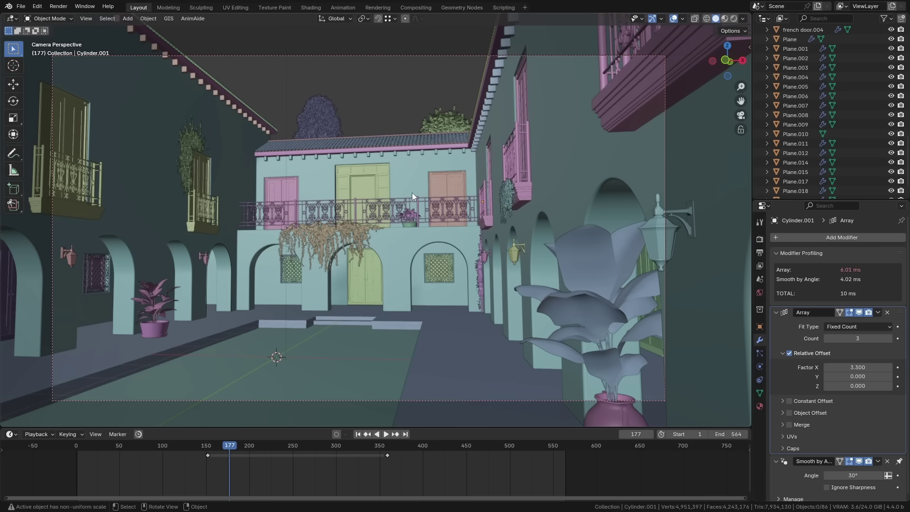
Step: Examine the window grille in the archway beside the central door by selecting it, and clear the selection
{"action": "scroll", "coordinate": [380, 198], "scroll_direction": "up", "scroll_amount": 5}
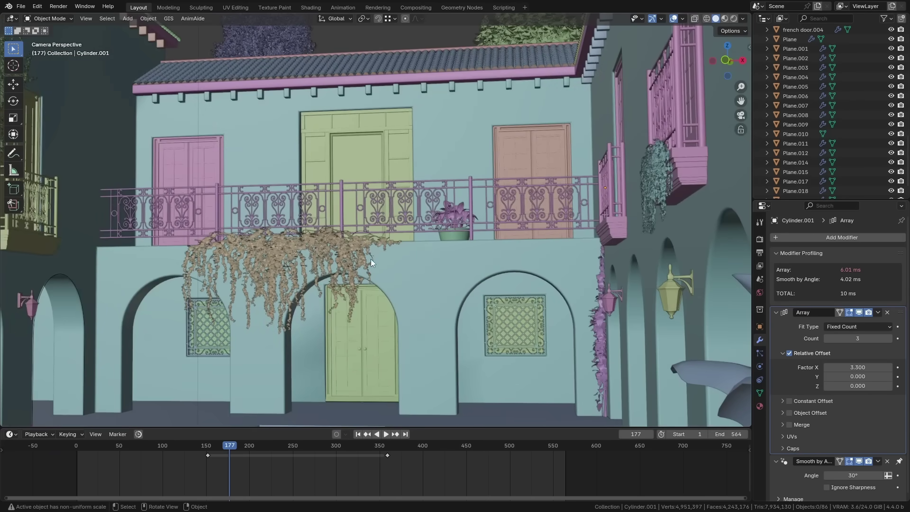
{"action": "scroll", "coordinate": [513, 336], "scroll_direction": "up", "scroll_amount": 6}
{"action": "left_click", "coordinate": [464, 294]}
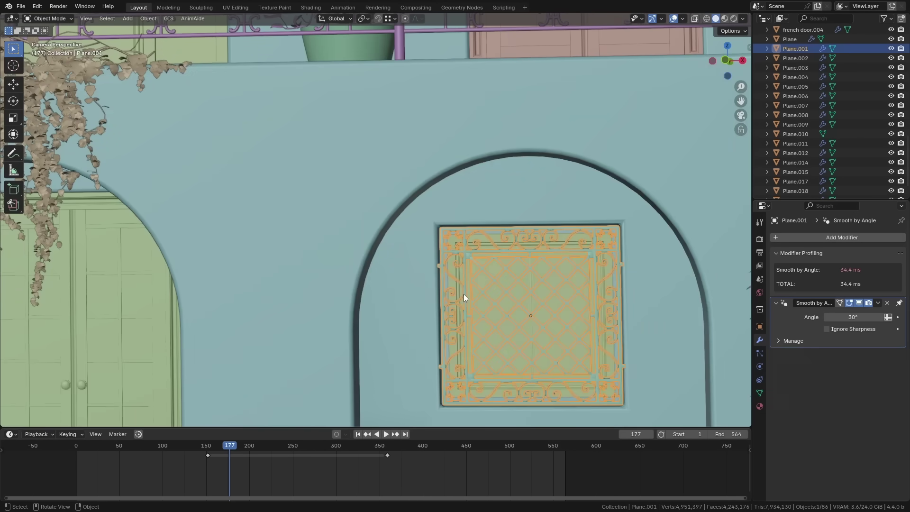
{"action": "key", "text": "g"}
{"action": "key", "text": "Escape"}
{"action": "scroll", "coordinate": [501, 58], "scroll_direction": "down", "scroll_amount": 10}
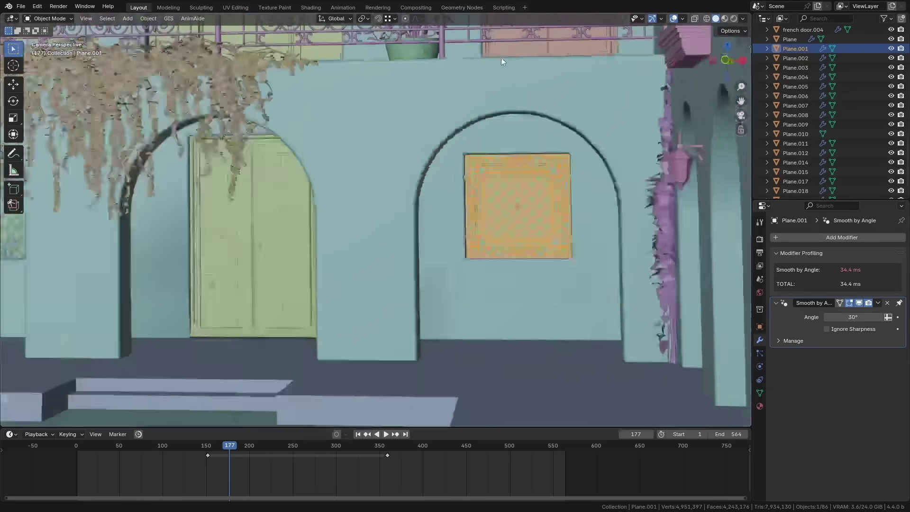
{"action": "key", "text": "alt+a"}
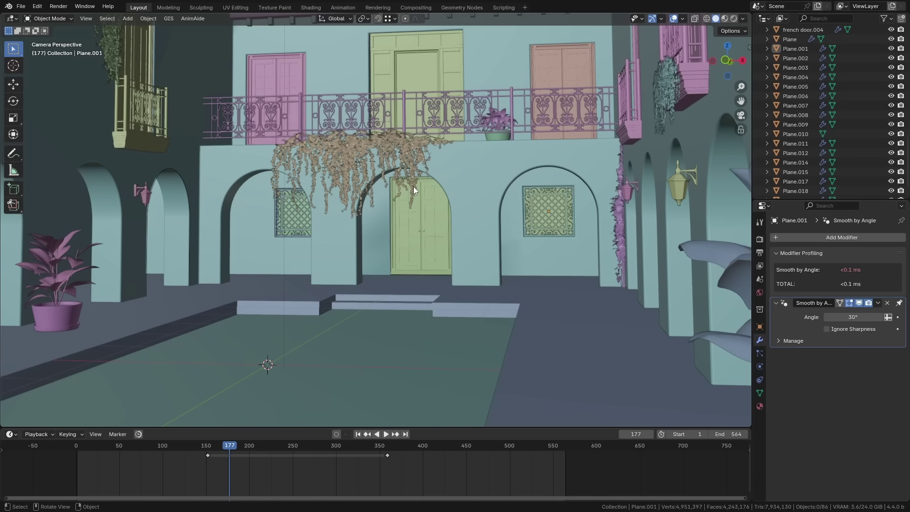
Step: Switch the solid shading colour mode to Material and review the whole courtyard
{"action": "left_click", "coordinate": [743, 19]}
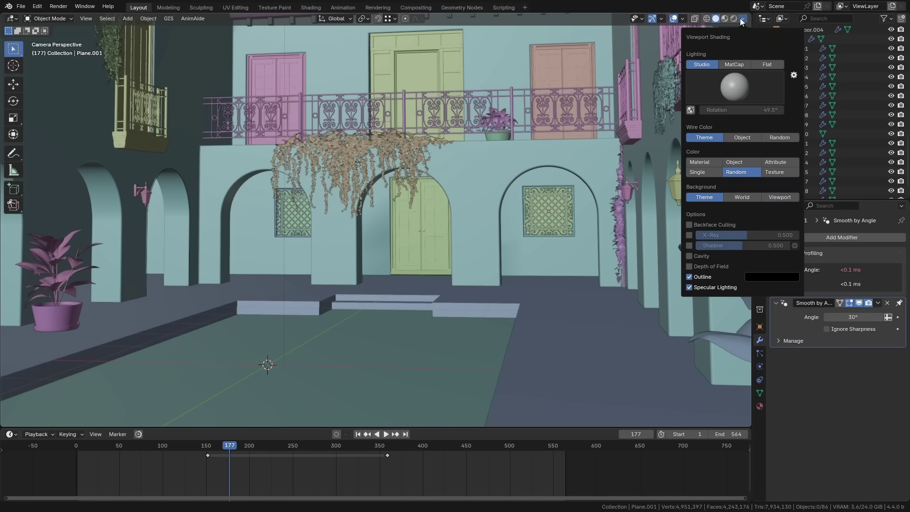
{"action": "left_click", "coordinate": [710, 162]}
{"action": "scroll", "coordinate": [462, 191], "scroll_direction": "down", "scroll_amount": 5}
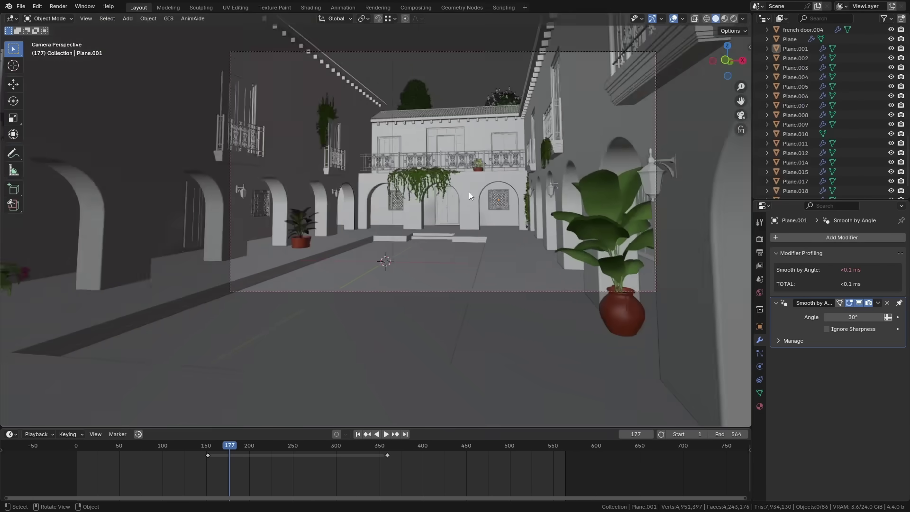
{"action": "scroll", "coordinate": [519, 150], "scroll_direction": "up", "scroll_amount": 6}
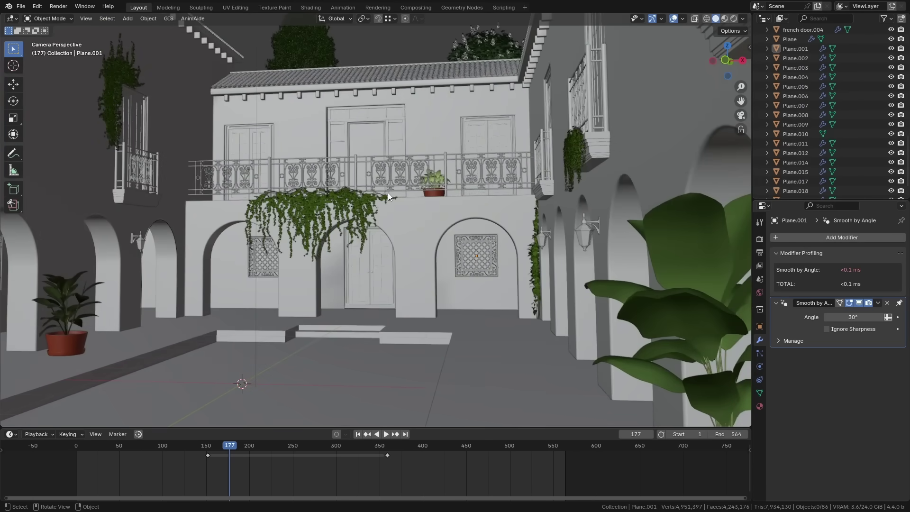
Step: Set the walls material's viewport display colour to pale cream yellow and its viewport roughness to 0.631
{"action": "left_click", "coordinate": [426, 227]}
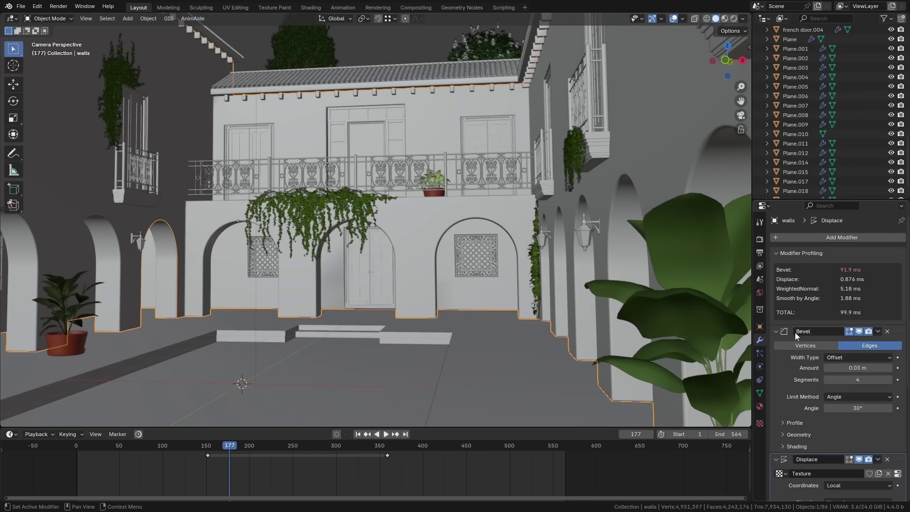
{"action": "left_click", "coordinate": [760, 406]}
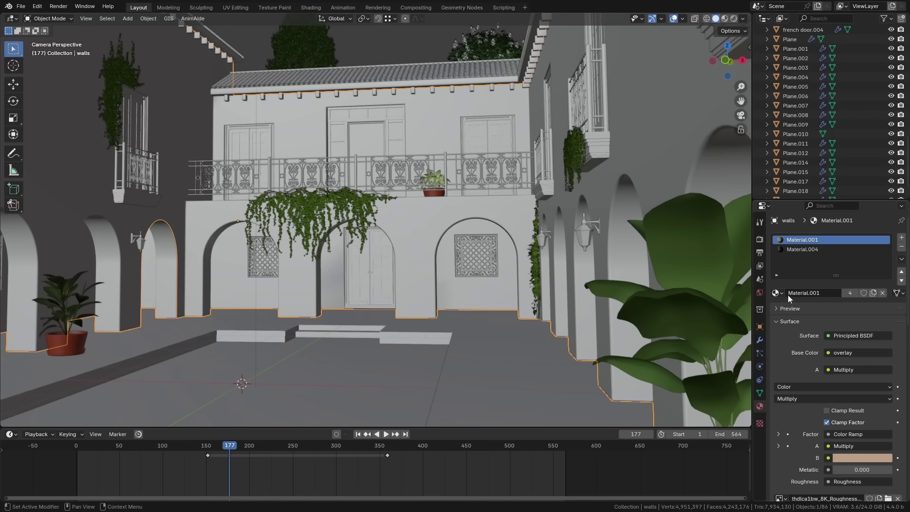
{"action": "scroll", "coordinate": [791, 292], "scroll_direction": "down", "scroll_amount": 15}
{"action": "scroll", "coordinate": [796, 290], "scroll_direction": "down", "scroll_amount": 5}
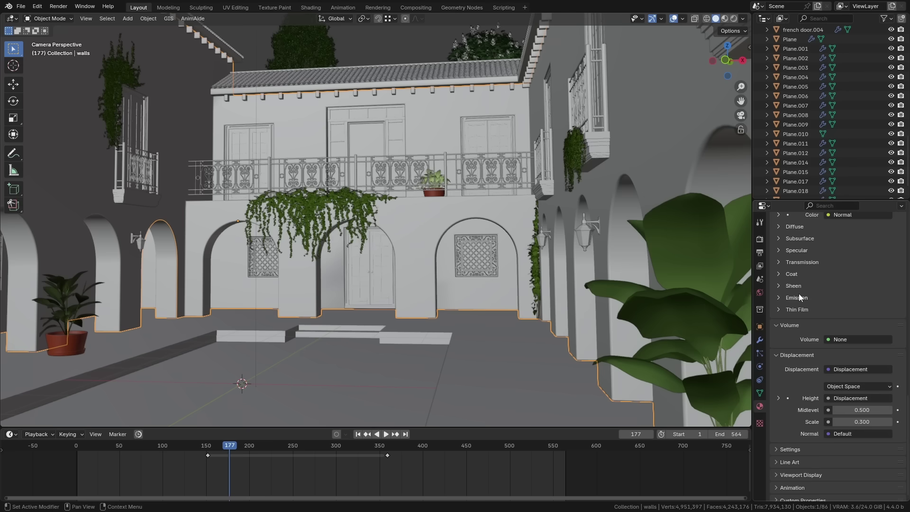
{"action": "left_click", "coordinate": [801, 470]}
{"action": "scroll", "coordinate": [796, 381], "scroll_direction": "down", "scroll_amount": 8}
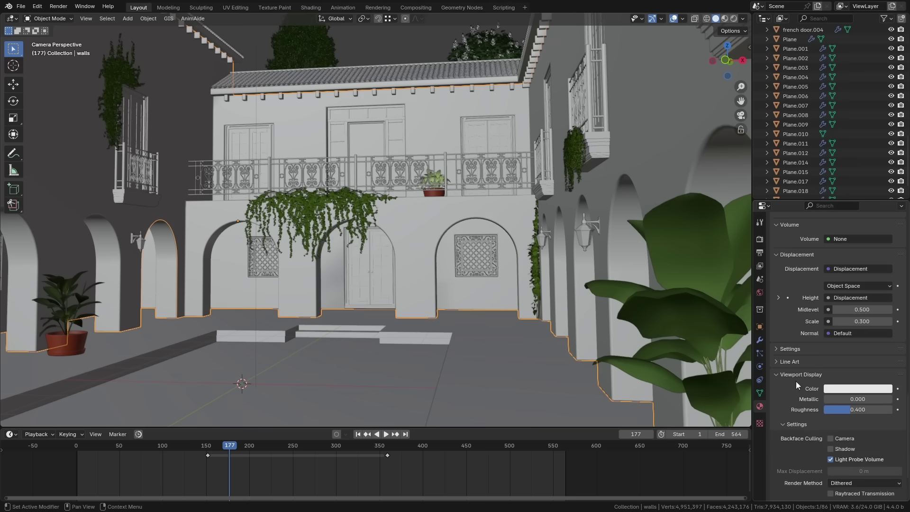
{"action": "left_click", "coordinate": [852, 332]}
{"action": "mouse_move", "coordinate": [844, 220]}
{"action": "left_mouse_down"}
{"action": "mouse_move", "coordinate": [850, 215]}
{"action": "mouse_move", "coordinate": [832, 218]}
{"action": "mouse_move", "coordinate": [840, 221]}
{"action": "left_mouse_up"}
{"action": "mouse_move", "coordinate": [842, 343]}
{"action": "left_mouse_down"}
{"action": "mouse_move", "coordinate": [891, 342]}
{"action": "mouse_move", "coordinate": [864, 353]}
{"action": "mouse_move", "coordinate": [825, 342]}
{"action": "left_mouse_up"}
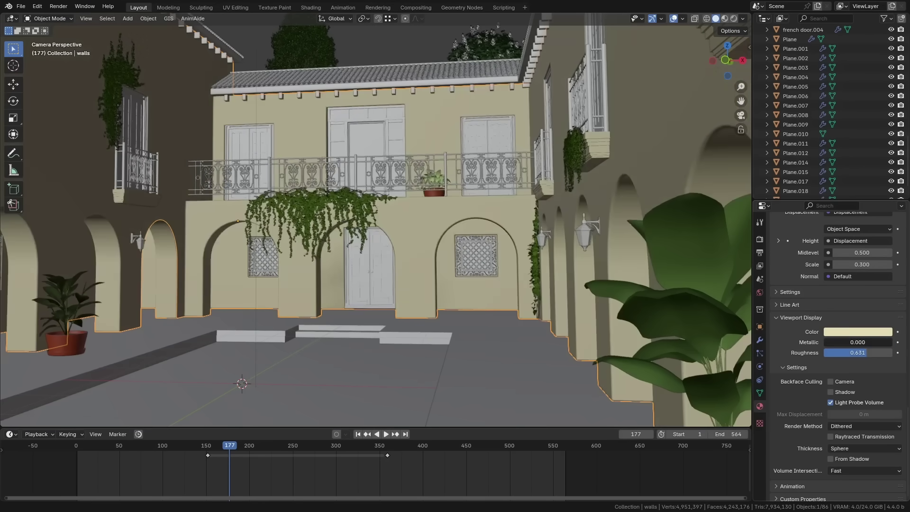
Step: Switch the solid shading colour mode to Texture and examine the textured pot of the plant beside the arches
{"action": "scroll", "coordinate": [378, 241], "scroll_direction": "down", "scroll_amount": 2}
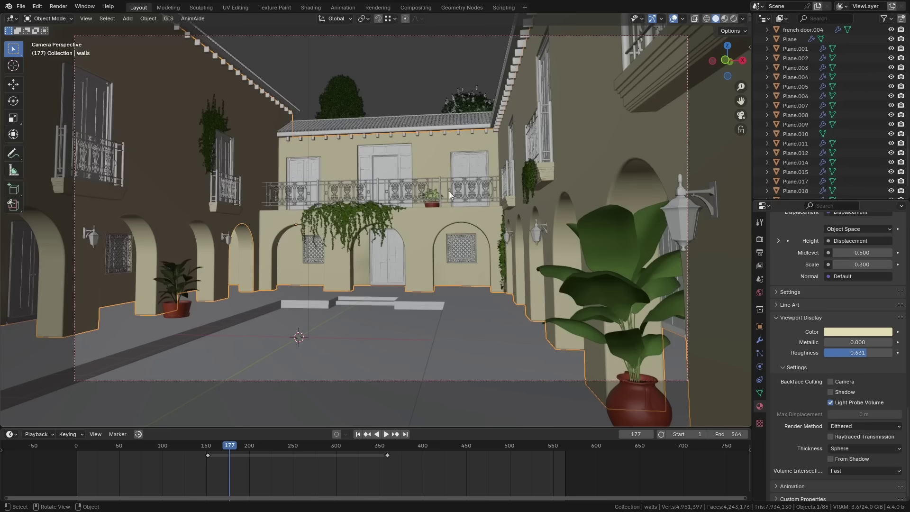
{"action": "left_click", "coordinate": [742, 19]}
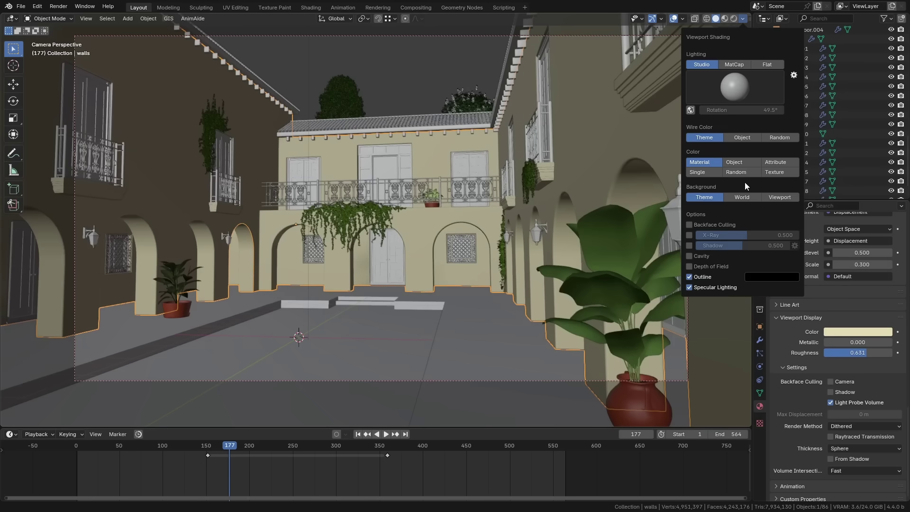
{"action": "left_click", "coordinate": [780, 172]}
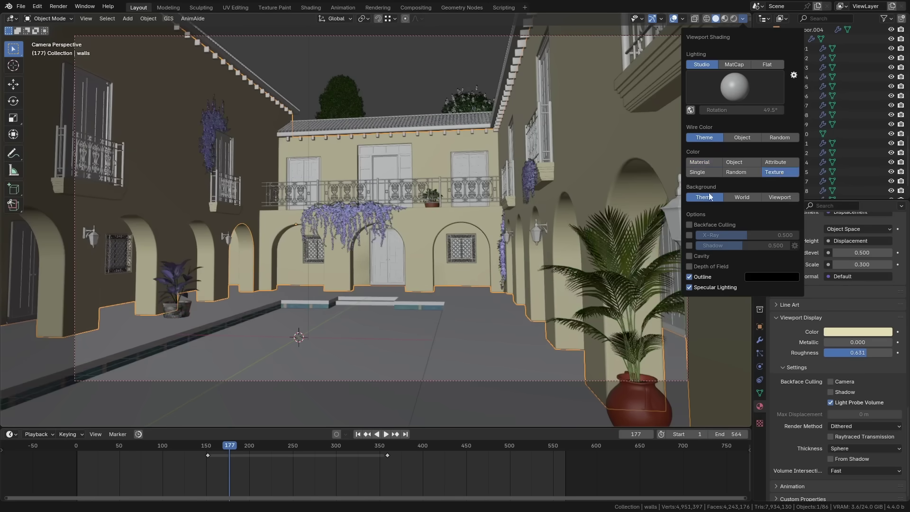
{"action": "scroll", "coordinate": [175, 314], "scroll_direction": "up", "scroll_amount": 8}
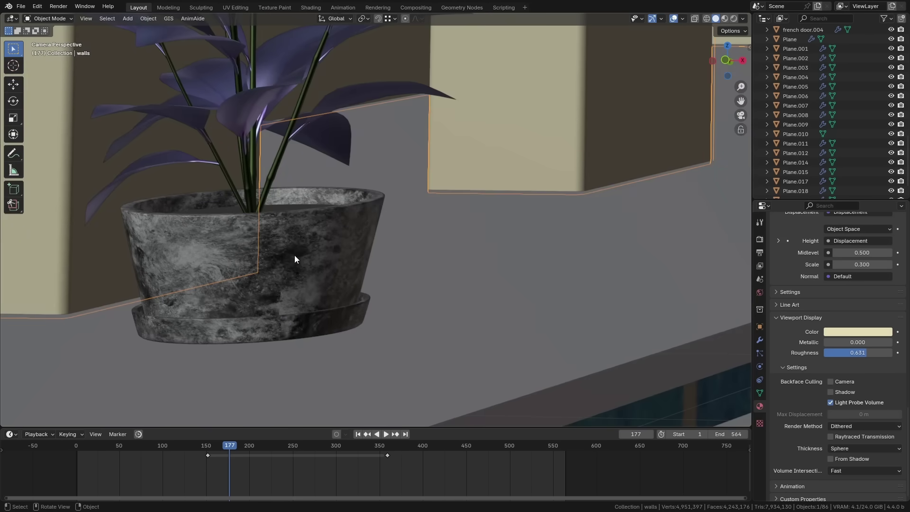
{"action": "left_click", "coordinate": [743, 19]}
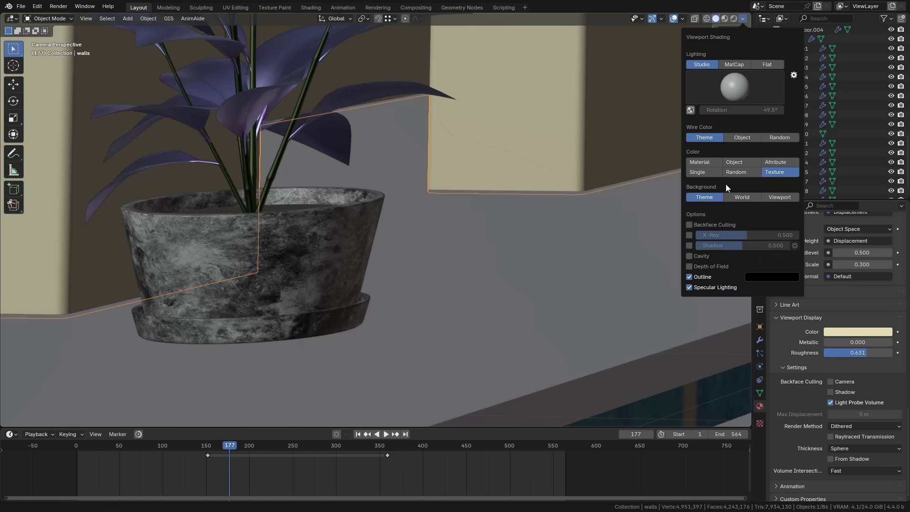
{"action": "scroll", "coordinate": [420, 311], "scroll_direction": "down", "scroll_amount": 4}
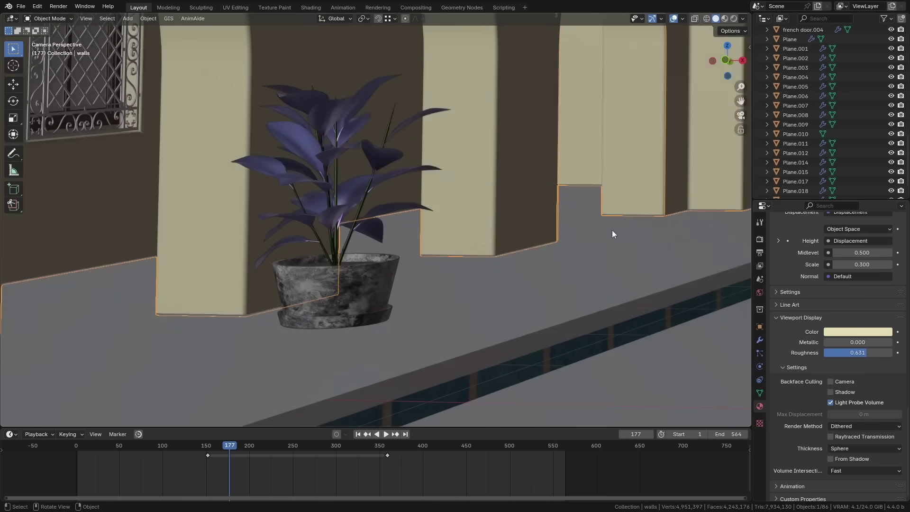
Step: Hide the floor.001 surface inside the pool and select the courtyard floor
{"action": "scroll", "coordinate": [470, 331], "scroll_direction": "down", "scroll_amount": 5}
{"action": "scroll", "coordinate": [494, 329], "scroll_direction": "up", "scroll_amount": 6}
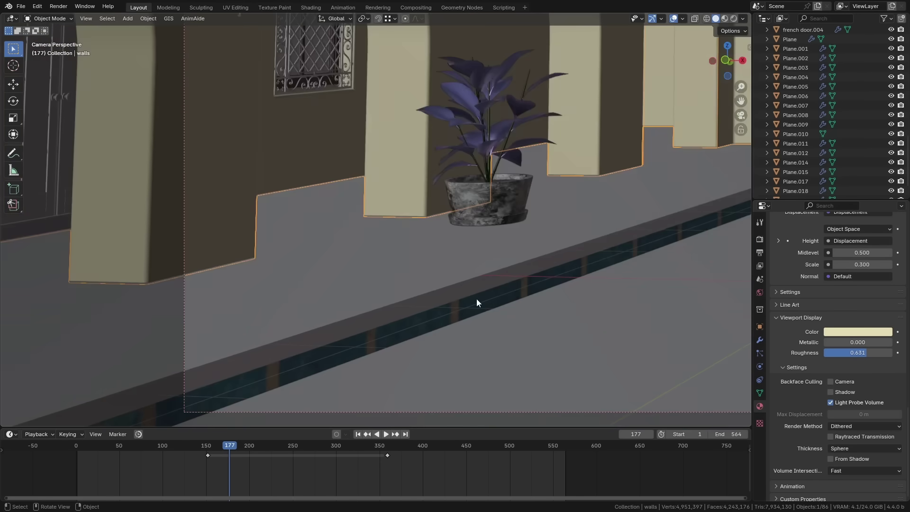
{"action": "left_click", "coordinate": [543, 345]}
{"action": "key", "text": "h"}
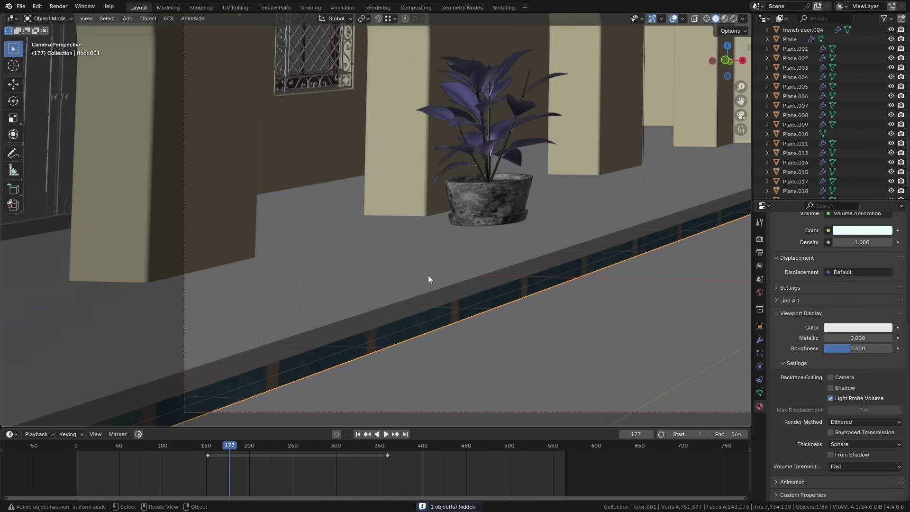
{"action": "left_click", "coordinate": [304, 298]}
{"action": "scroll", "coordinate": [303, 299], "scroll_direction": "down", "scroll_amount": 6}
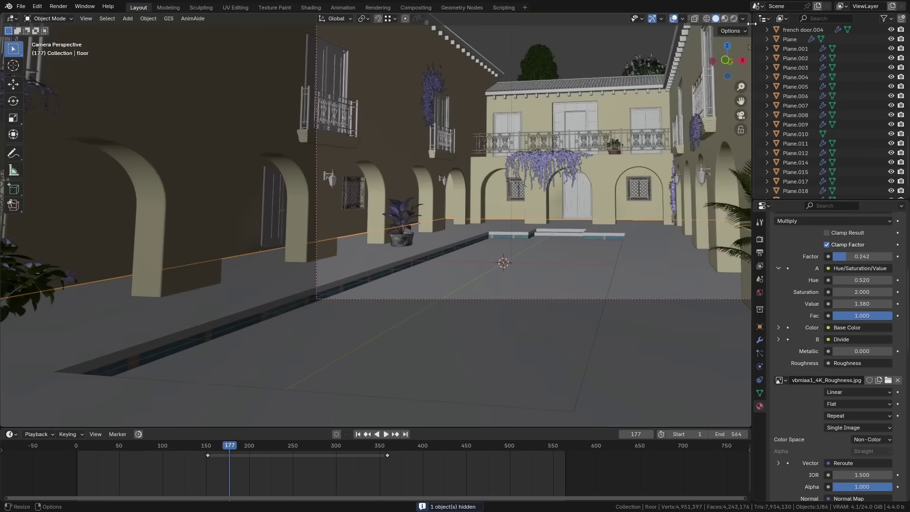
Step: Set the solid shading colour mode to Single and bring the full camera frame into view
{"action": "left_click", "coordinate": [743, 19]}
{"action": "left_click", "coordinate": [704, 172]}
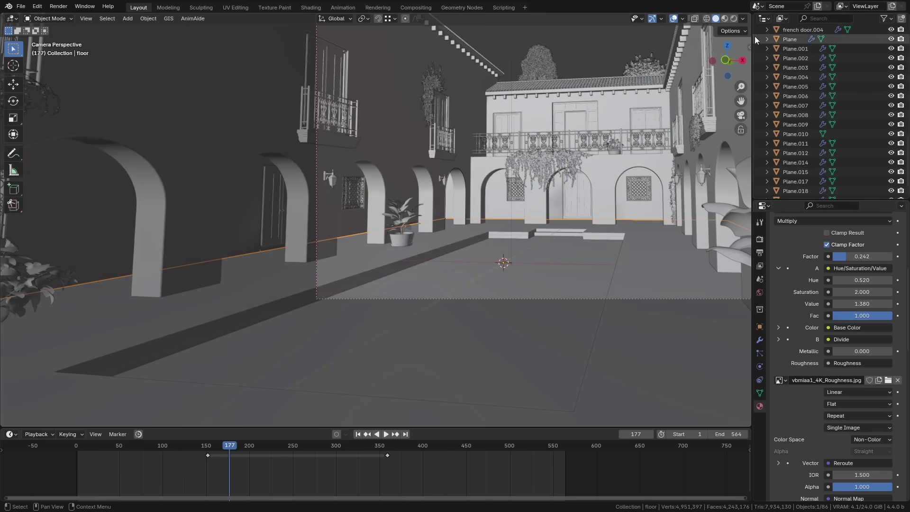
{"action": "left_click", "coordinate": [744, 19]}
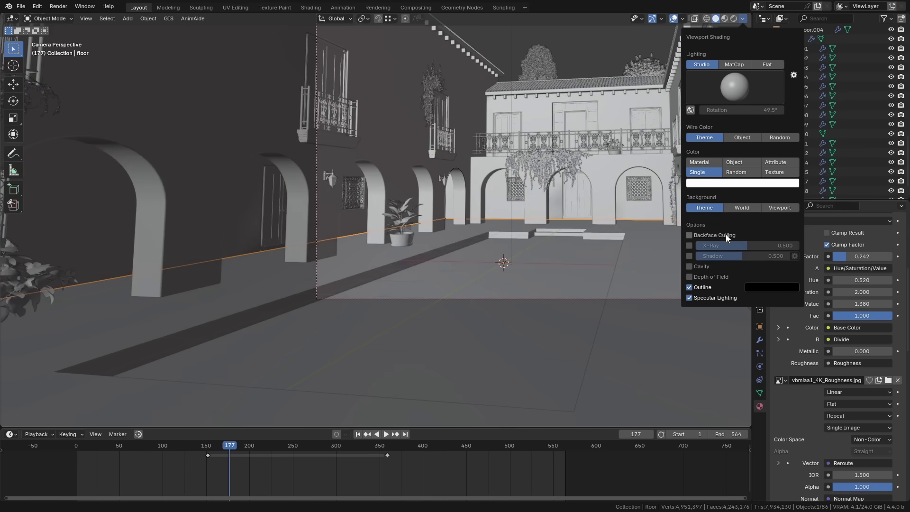
{"action": "mouse_move", "coordinate": [701, 238]}
{"action": "middle_mouse_down", "text": "shift"}
{"action": "mouse_move", "coordinate": [396, 238]}
{"action": "mouse_move", "coordinate": [292, 283]}
{"action": "middle_mouse_up", "text": "shift"}
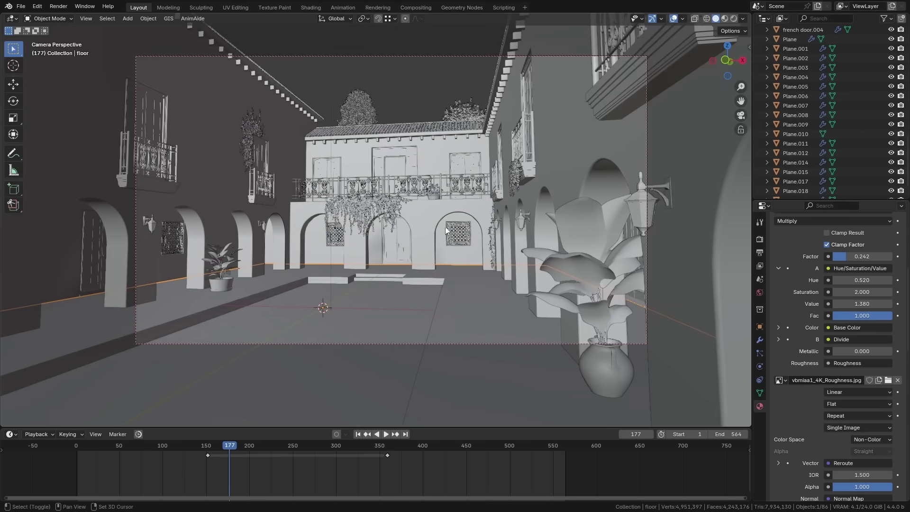
Step: Toggle backface culling on and off to compare its effect on the large foreground plant
{"action": "left_click", "coordinate": [743, 19]}
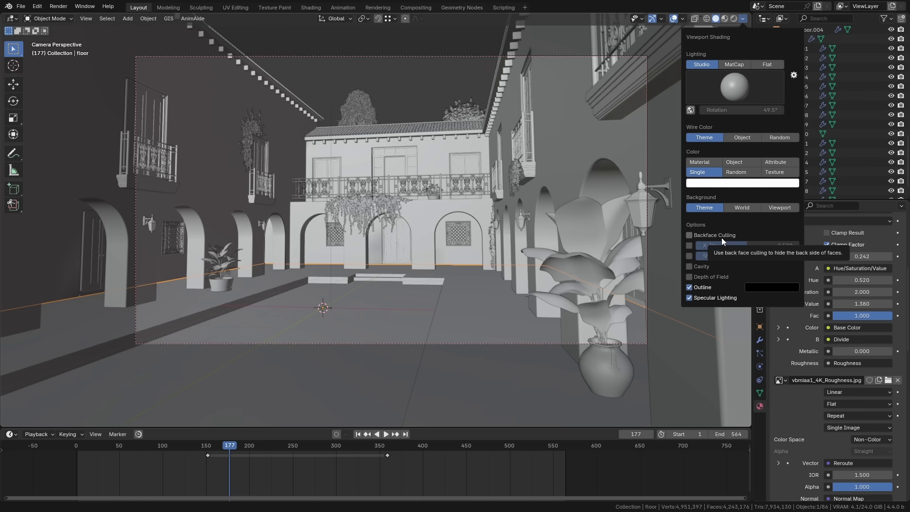
{"action": "left_click", "coordinate": [721, 238]}
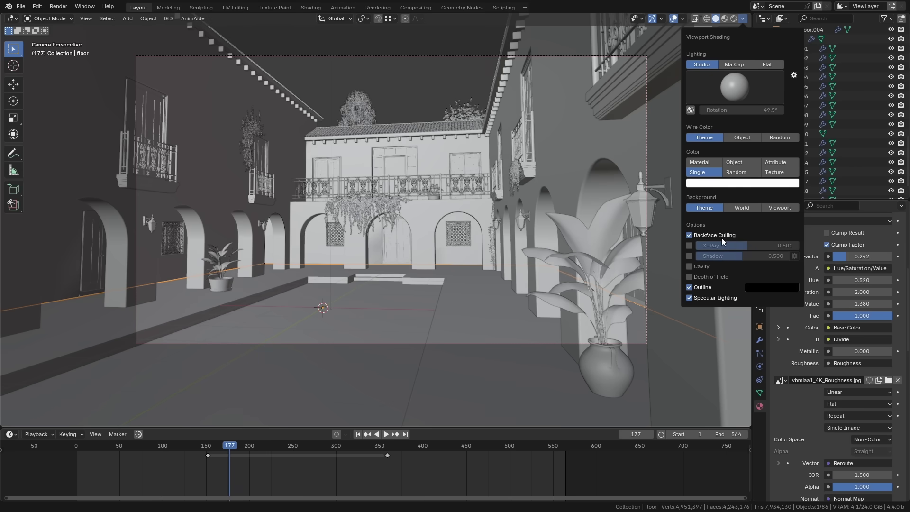
{"action": "left_click", "coordinate": [721, 237]}
{"action": "left_click", "coordinate": [722, 237]}
{"action": "left_click", "coordinate": [721, 237]}
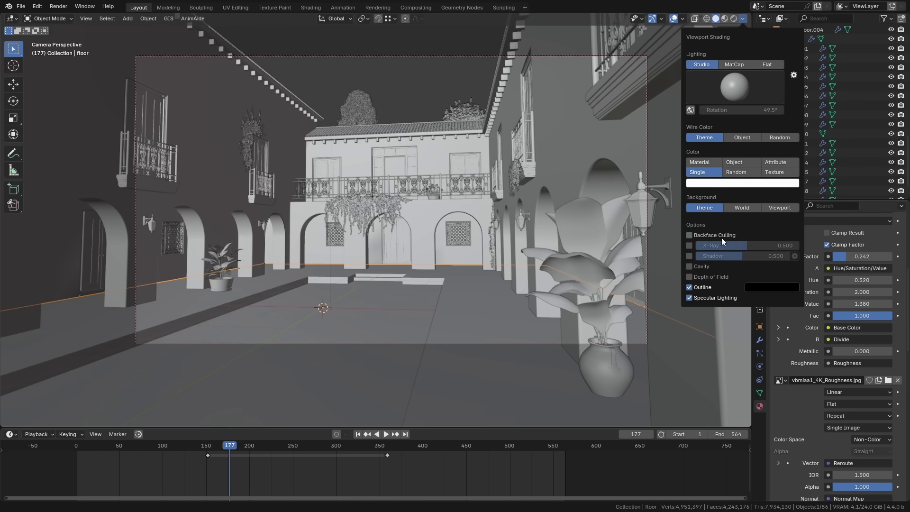
Step: Toggle backface culling on and off to compare its effect on the tree behind the tiled roof
{"action": "scroll", "coordinate": [332, 90], "scroll_direction": "up", "scroll_amount": 8}
{"action": "scroll", "coordinate": [460, 86], "scroll_direction": "up", "scroll_amount": 3}
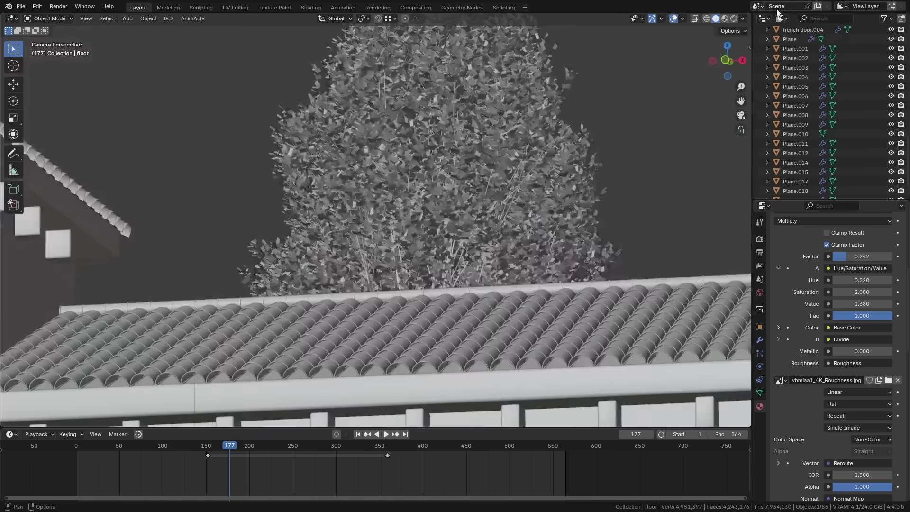
{"action": "left_click", "coordinate": [743, 18]}
{"action": "left_click", "coordinate": [716, 238]}
{"action": "left_click", "coordinate": [716, 237]}
{"action": "scroll", "coordinate": [541, 233], "scroll_direction": "down", "scroll_amount": 8}
{"action": "scroll", "coordinate": [548, 309], "scroll_direction": "down", "scroll_amount": 3}
{"action": "scroll", "coordinate": [593, 250], "scroll_direction": "up", "scroll_amount": 4}
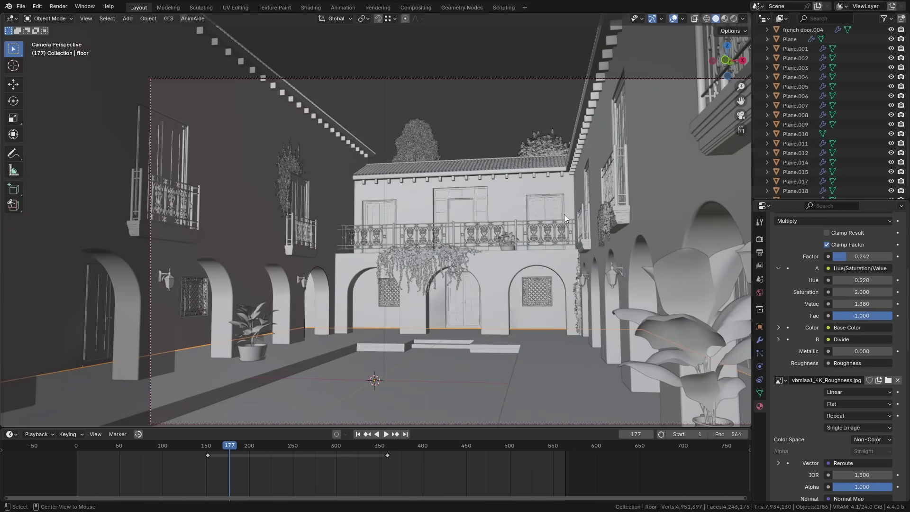
Step: Enable X-Ray for the solid shading and set its opacity to 0
{"action": "key", "text": "alt+z"}
{"action": "key", "text": "alt+z"}
{"action": "left_click", "coordinate": [743, 19]}
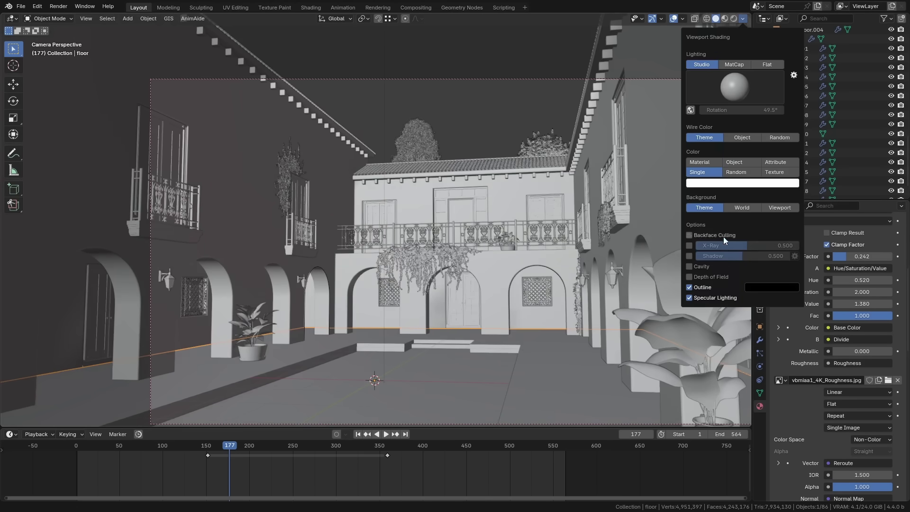
{"action": "left_click", "coordinate": [689, 246]}
{"action": "mouse_move", "coordinate": [747, 246]}
{"action": "left_mouse_down"}
{"action": "mouse_move", "coordinate": [707, 245]}
{"action": "mouse_move", "coordinate": [789, 245]}
{"action": "mouse_move", "coordinate": [696, 245]}
{"action": "left_mouse_up"}
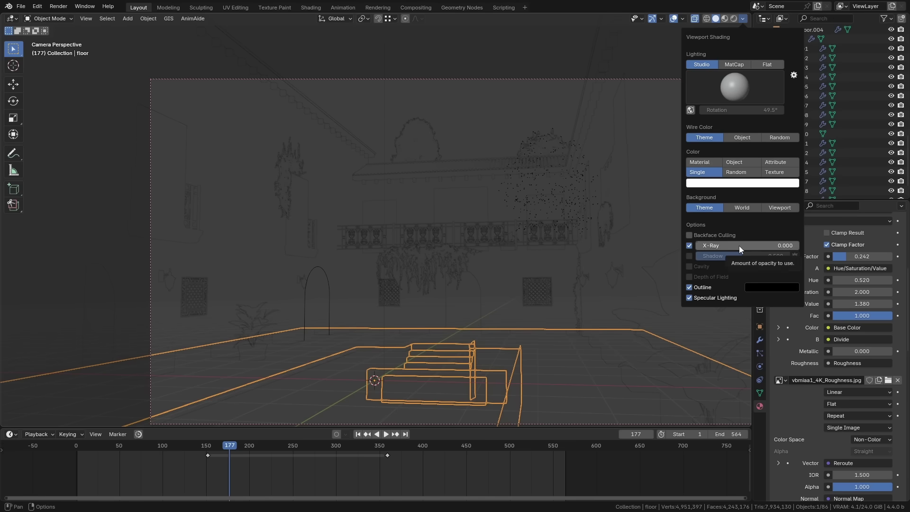
Step: Deselect the floor and examine the X-ray outlines of the balcony railing and hanging vines
{"action": "left_click", "coordinate": [686, 246]}
{"action": "scroll", "coordinate": [492, 269], "scroll_direction": "up", "scroll_amount": 6}
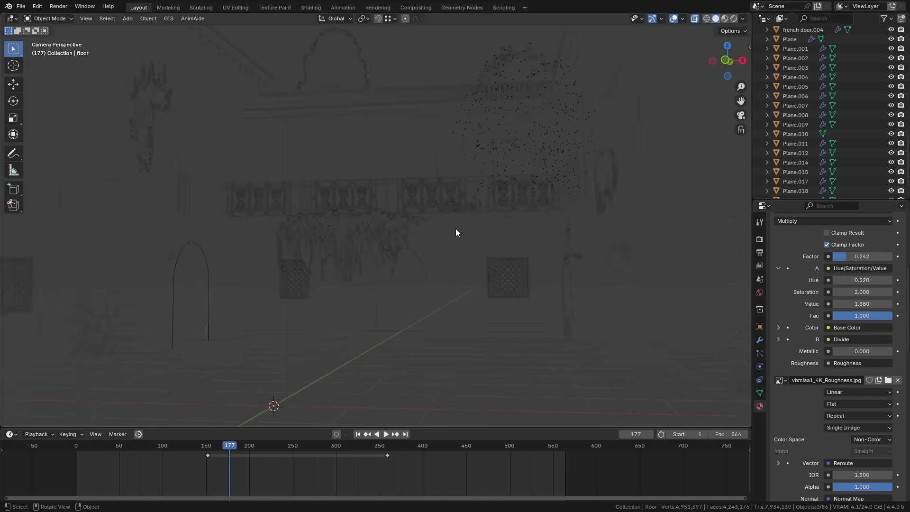
{"action": "scroll", "coordinate": [445, 175], "scroll_direction": "up", "scroll_amount": 3}
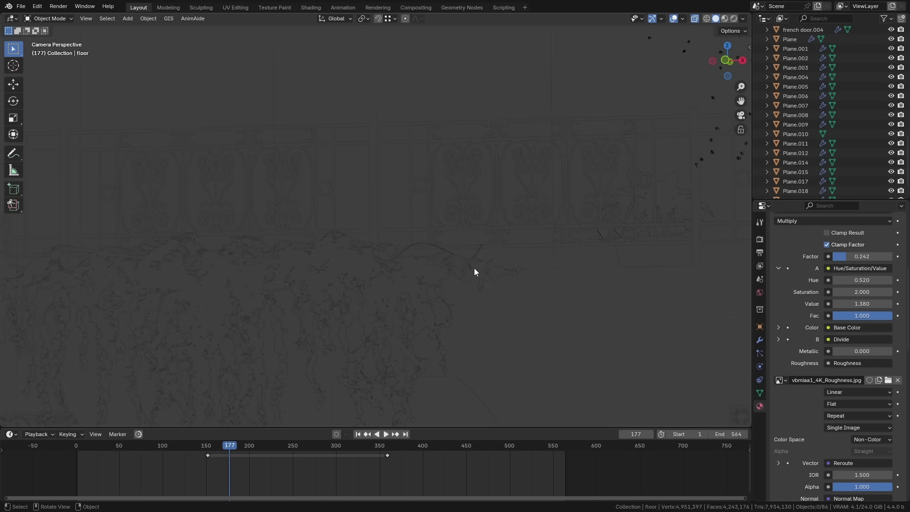
{"action": "scroll", "coordinate": [473, 268], "scroll_direction": "down", "scroll_amount": 4}
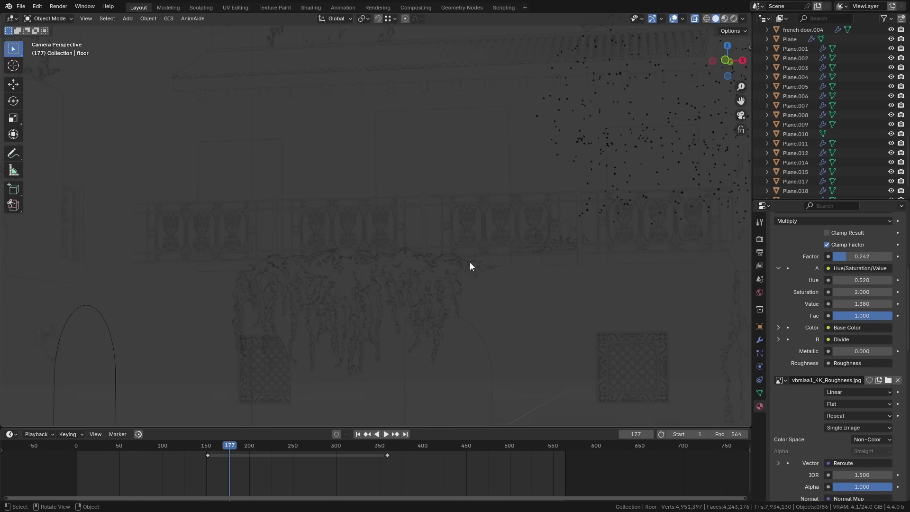
{"action": "scroll", "coordinate": [421, 248], "scroll_direction": "down", "scroll_amount": 4}
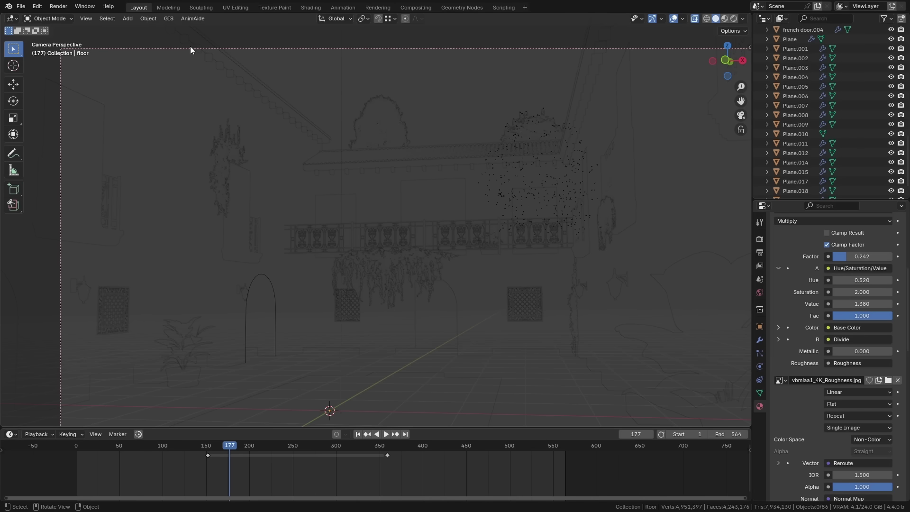
Step: Render a viewport image of the X-ray view and close the render result window
{"action": "left_click", "coordinate": [93, 18]}
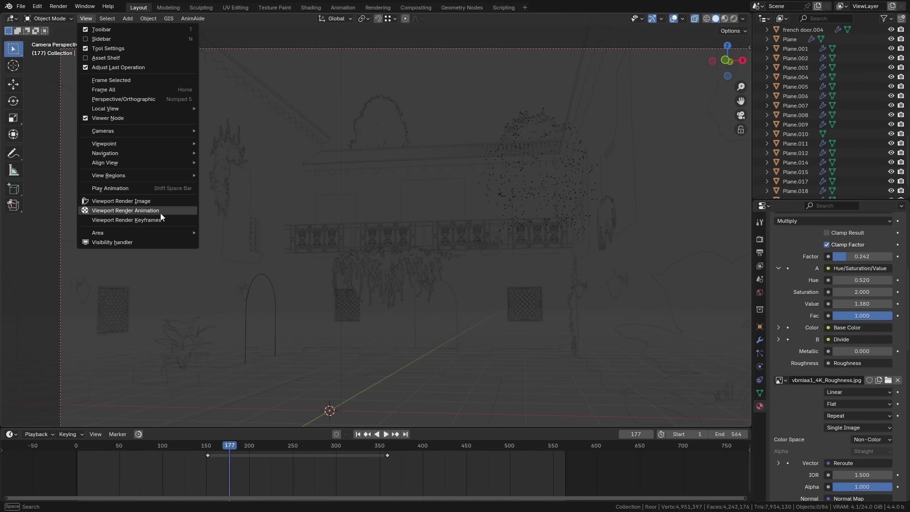
{"action": "left_click", "coordinate": [147, 202]}
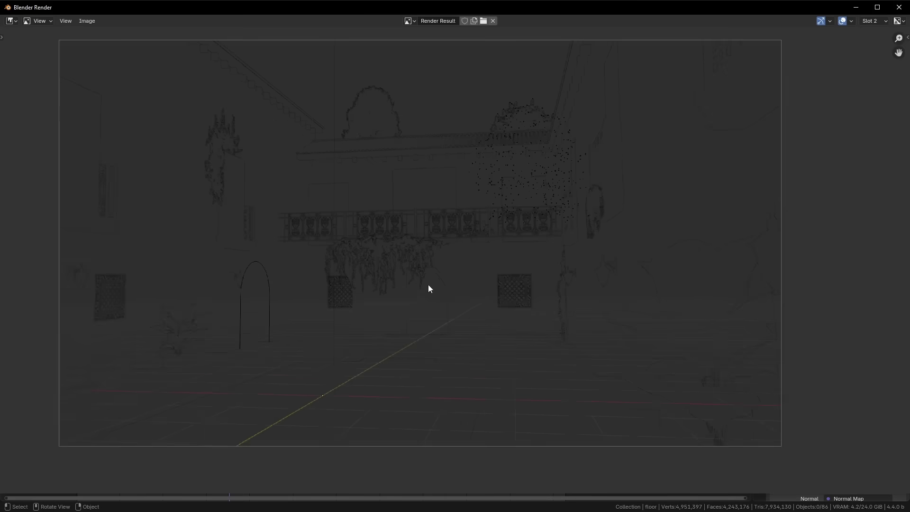
{"action": "left_click", "coordinate": [899, 7]}
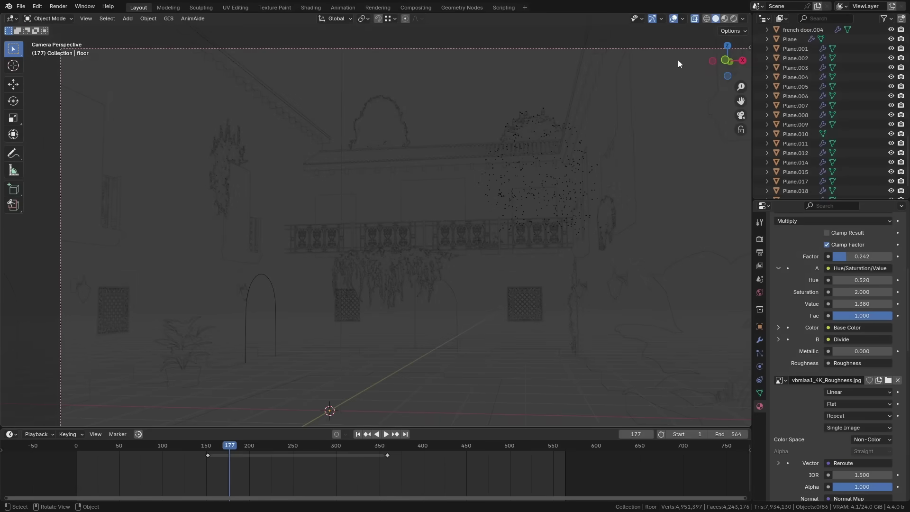
Step: Set the X-Ray opacity to 0.409 and turn X-Ray off
{"action": "left_click", "coordinate": [743, 18]}
{"action": "left_click_drag", "start_coordinate": [716, 246], "coordinate": [738, 245]}
{"action": "left_click", "coordinate": [690, 245]}
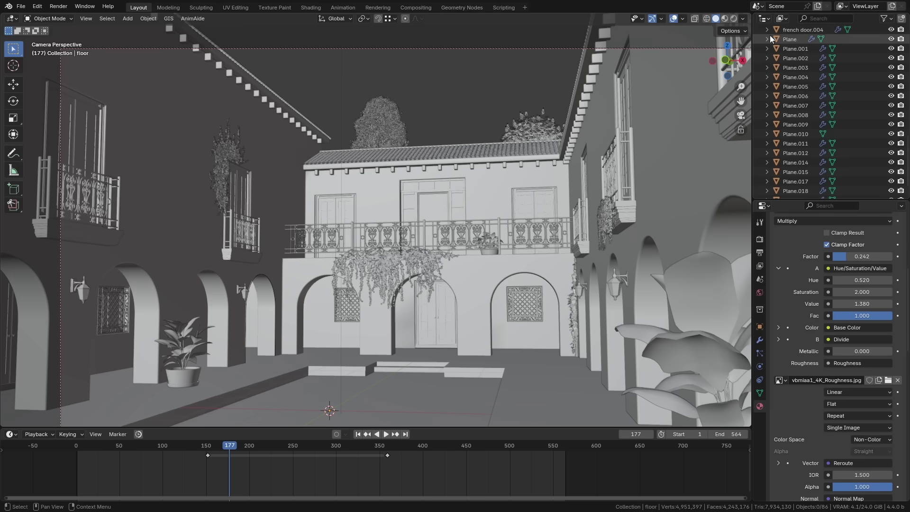
Step: Enable shadows in the solid shading options
{"action": "left_click", "coordinate": [743, 19]}
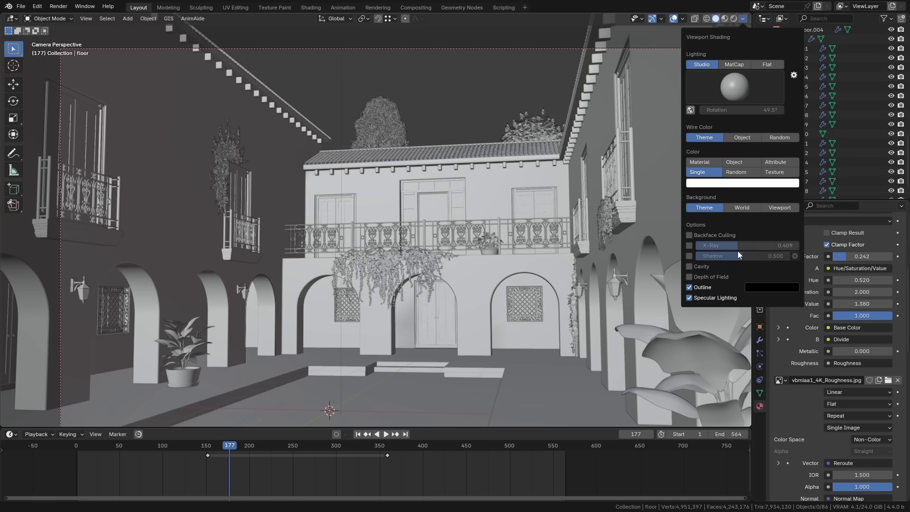
{"action": "left_click", "coordinate": [690, 256]}
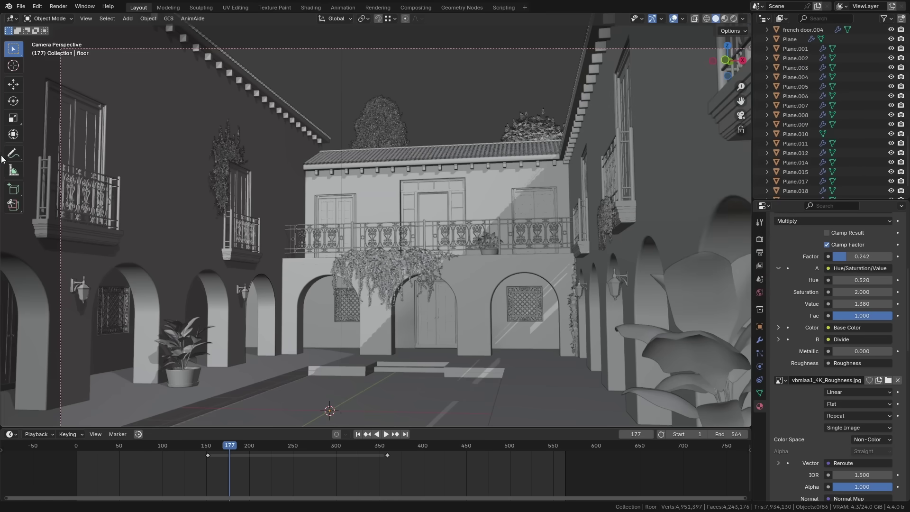
Step: Try a short annotation stroke above the end of the tiled roof with the Annotate tool, and undo it
{"action": "key", "text": "shift+space"}
{"action": "key", "text": "d"}
{"action": "left_click_drag", "start_coordinate": [566, 93], "coordinate": [540, 109]}
{"action": "key", "text": "ctrl+z"}
{"action": "middle_click_drag", "start_coordinate": [425, 223], "coordinate": [526, 125]}
Step: Set the shadow strength to 0.665 and rotate the light direction to try different shadow angles across the courtyard
{"action": "left_click", "coordinate": [743, 18]}
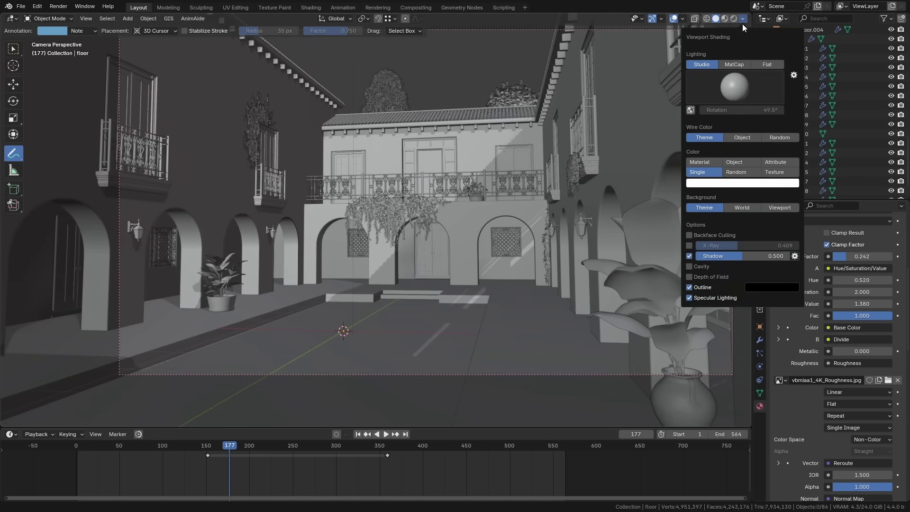
{"action": "mouse_move", "coordinate": [742, 256]}
{"action": "left_mouse_down"}
{"action": "mouse_move", "coordinate": [788, 256]}
{"action": "mouse_move", "coordinate": [659, 258]}
{"action": "mouse_move", "coordinate": [798, 263]}
{"action": "left_mouse_up"}
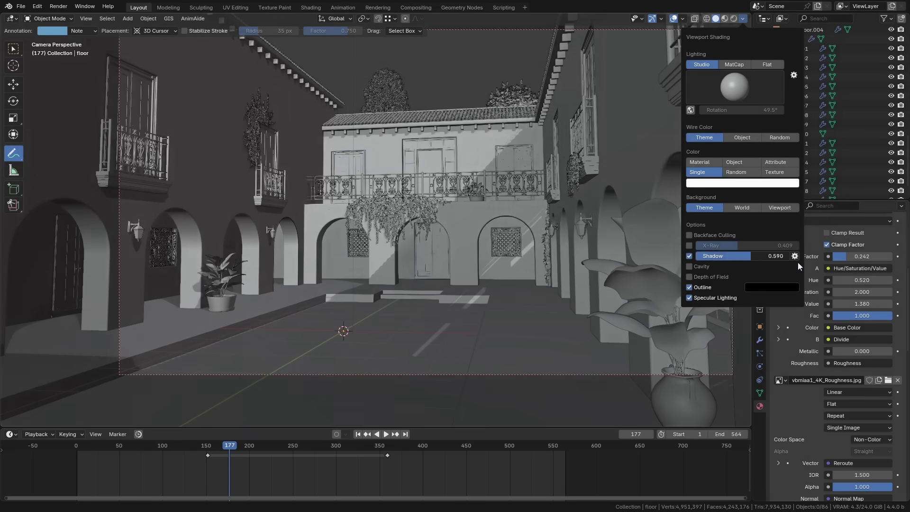
{"action": "left_click", "coordinate": [795, 256]}
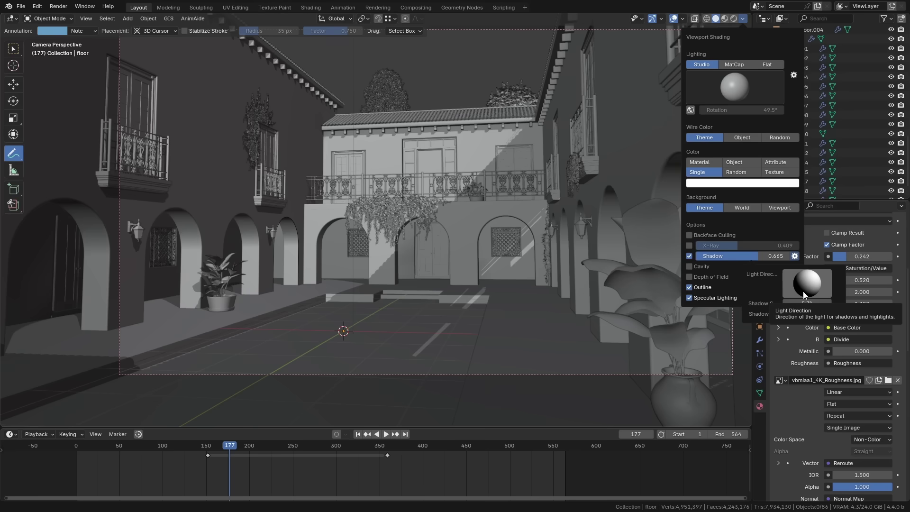
{"action": "mouse_move", "coordinate": [801, 286]}
{"action": "left_mouse_down"}
{"action": "mouse_move", "coordinate": [847, 288]}
{"action": "mouse_move", "coordinate": [755, 278]}
{"action": "mouse_move", "coordinate": [793, 300]}
{"action": "mouse_move", "coordinate": [759, 275]}
{"action": "left_mouse_up"}
{"action": "mouse_move", "coordinate": [811, 286]}
{"action": "left_mouse_down"}
{"action": "mouse_move", "coordinate": [825, 287]}
{"action": "mouse_move", "coordinate": [801, 285]}
{"action": "left_mouse_up"}
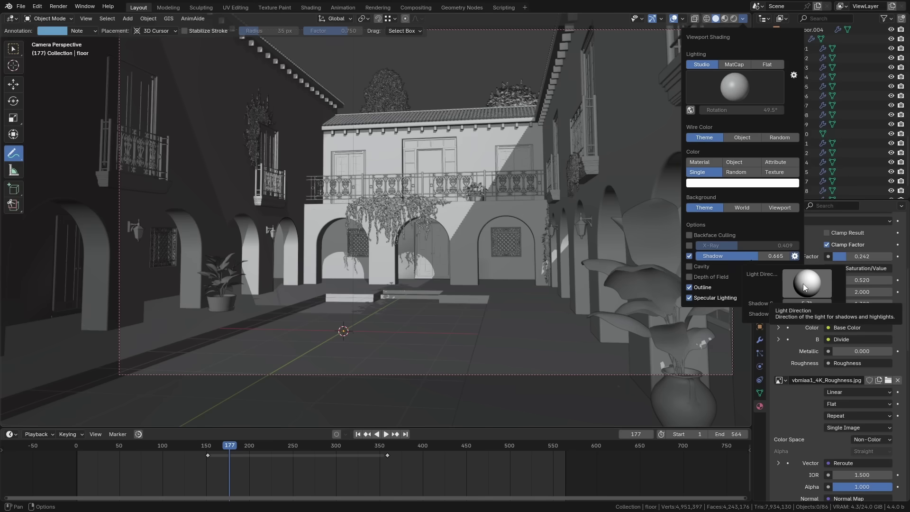
{"action": "mouse_move", "coordinate": [812, 284]}
{"action": "left_mouse_down"}
{"action": "mouse_move", "coordinate": [790, 286]}
{"action": "mouse_move", "coordinate": [829, 286]}
{"action": "mouse_move", "coordinate": [821, 278]}
{"action": "left_mouse_up"}
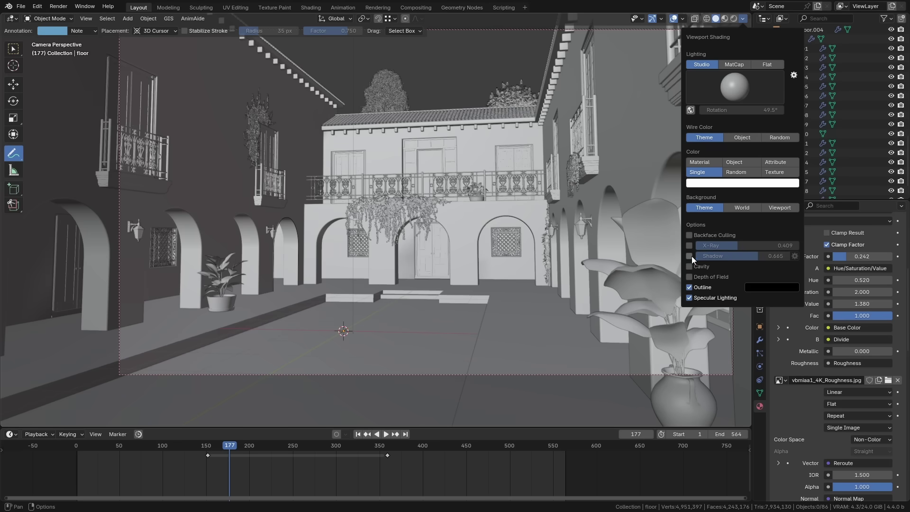
Step: Turn off shadows and enable Cavity shading with the Screen type
{"action": "left_click", "coordinate": [690, 256]}
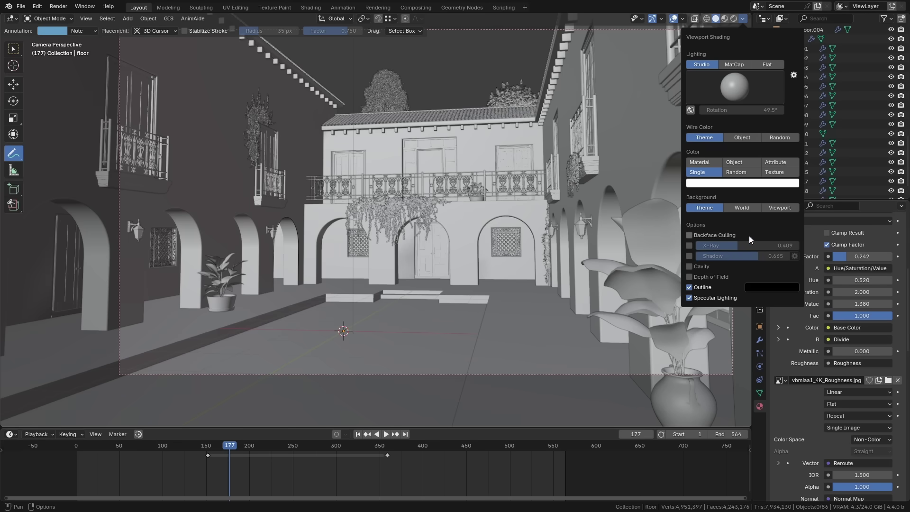
{"action": "left_click", "coordinate": [697, 267]}
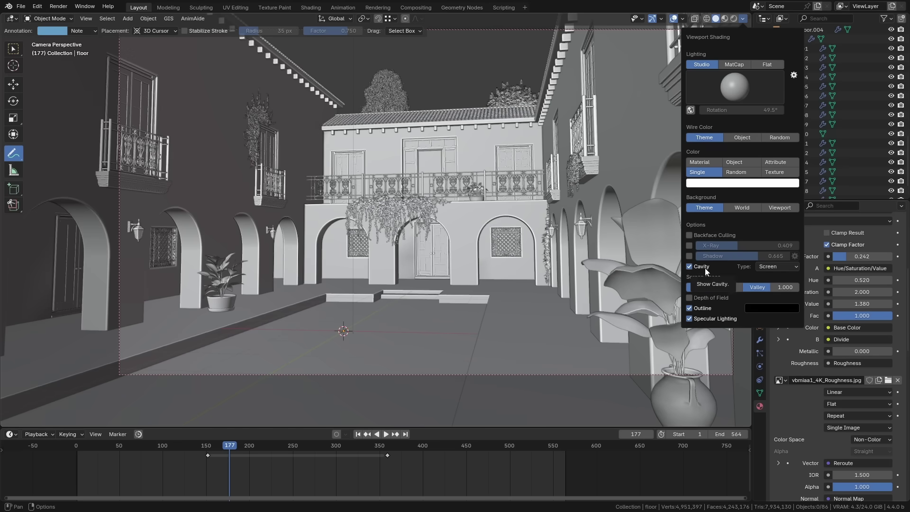
Step: Switch back to the Select Box tool and examine the cavity edges on the upper facade and balcony
{"action": "scroll", "coordinate": [459, 112], "scroll_direction": "up", "scroll_amount": 8}
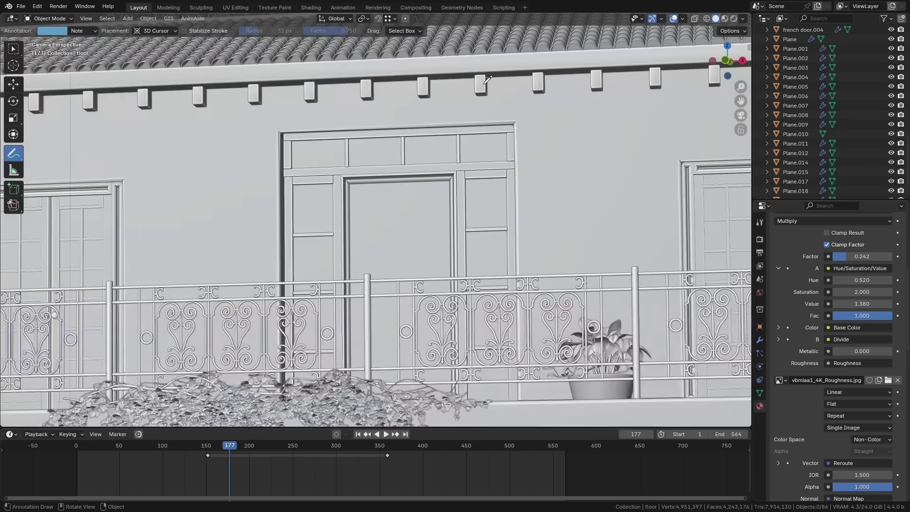
{"action": "mouse_move", "coordinate": [489, 76]}
{"action": "left_mouse_down"}
{"action": "mouse_move", "coordinate": [487, 86]}
{"action": "mouse_move", "coordinate": [484, 76]}
{"action": "left_mouse_up"}
{"action": "left_click", "coordinate": [14, 49]}
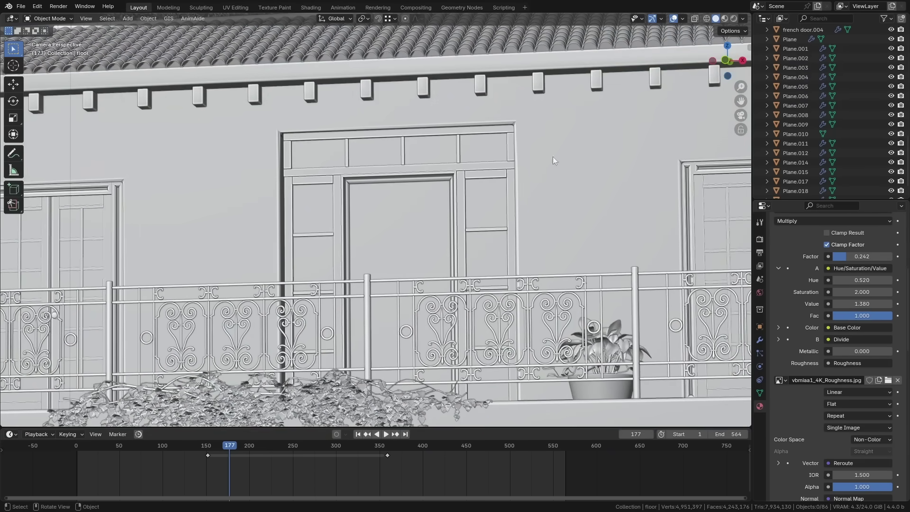
{"action": "scroll", "coordinate": [437, 284], "scroll_direction": "down", "scroll_amount": 8}
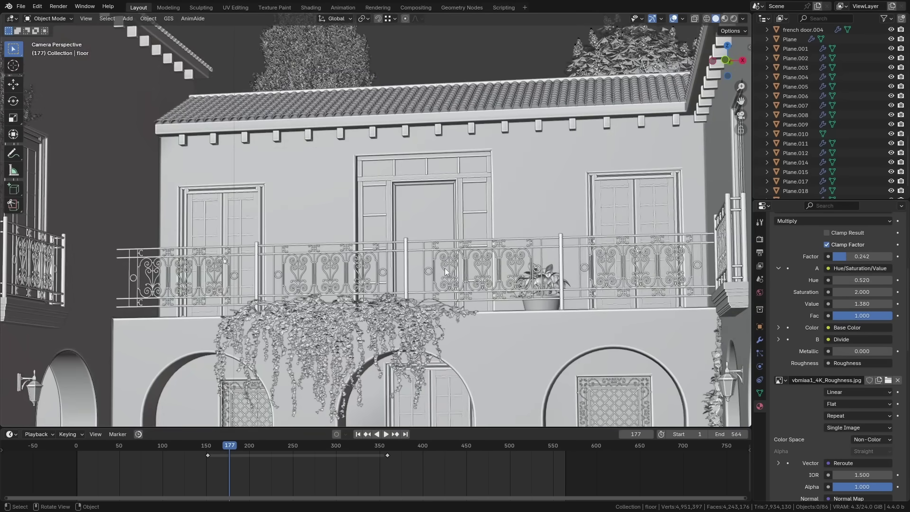
{"action": "scroll", "coordinate": [421, 240], "scroll_direction": "up", "scroll_amount": 2}
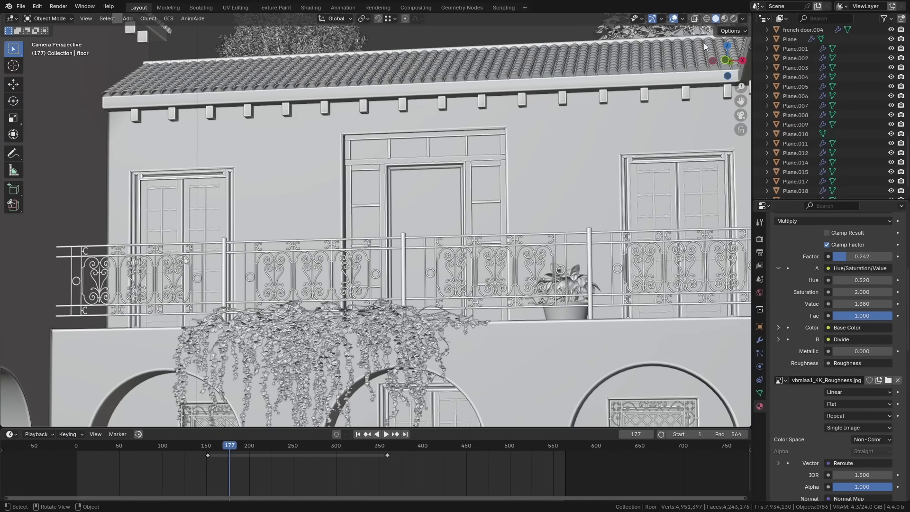
Step: Try the World cavity type for comparison and set the cavity type to Both
{"action": "left_click", "coordinate": [743, 18]}
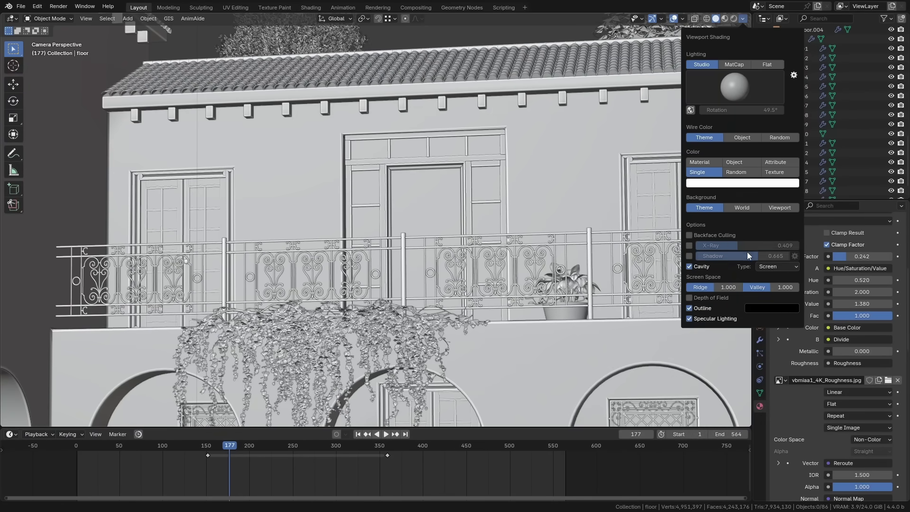
{"action": "left_click", "coordinate": [777, 266]}
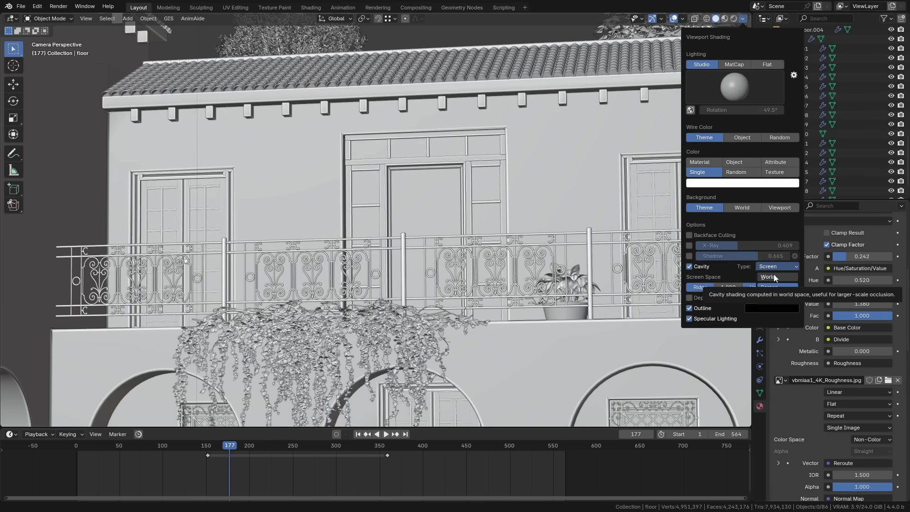
{"action": "left_click", "coordinate": [773, 278]}
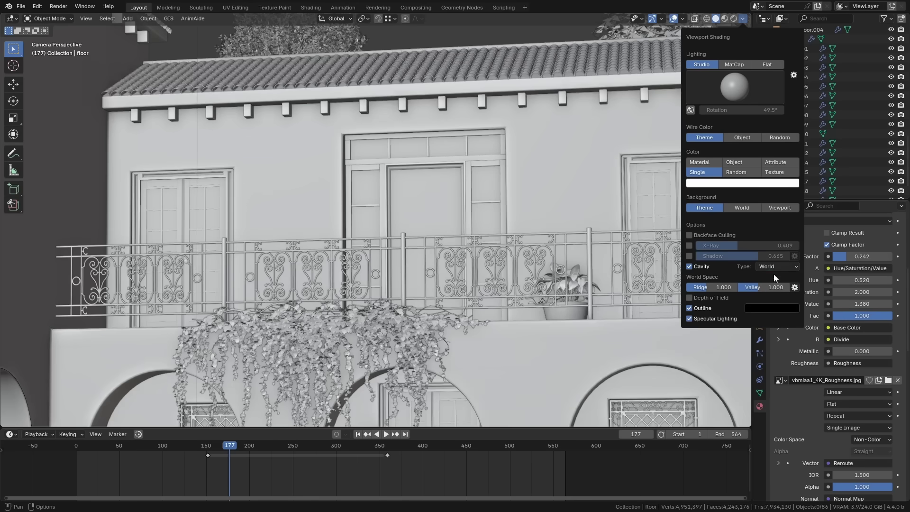
{"action": "left_click", "coordinate": [773, 269]}
{"action": "left_click", "coordinate": [777, 298]}
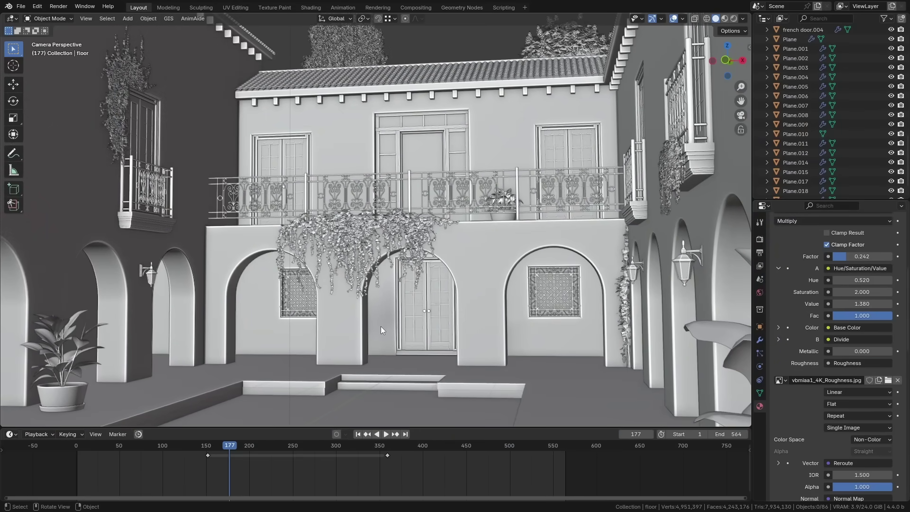
Step: Set the world-space cavity ridge to 1.432 and valley to 1.864, and the screen-space valley to 1.017
{"action": "left_click", "coordinate": [743, 19]}
{"action": "mouse_move", "coordinate": [724, 287]}
{"action": "left_mouse_down"}
{"action": "mouse_move", "coordinate": [707, 287]}
{"action": "mouse_move", "coordinate": [721, 287]}
{"action": "left_mouse_up"}
{"action": "mouse_move", "coordinate": [768, 288]}
{"action": "left_mouse_down"}
{"action": "mouse_move", "coordinate": [780, 289]}
{"action": "mouse_move", "coordinate": [780, 308]}
{"action": "left_mouse_up"}
{"action": "left_click_drag", "start_coordinate": [709, 308], "coordinate": [735, 309]}
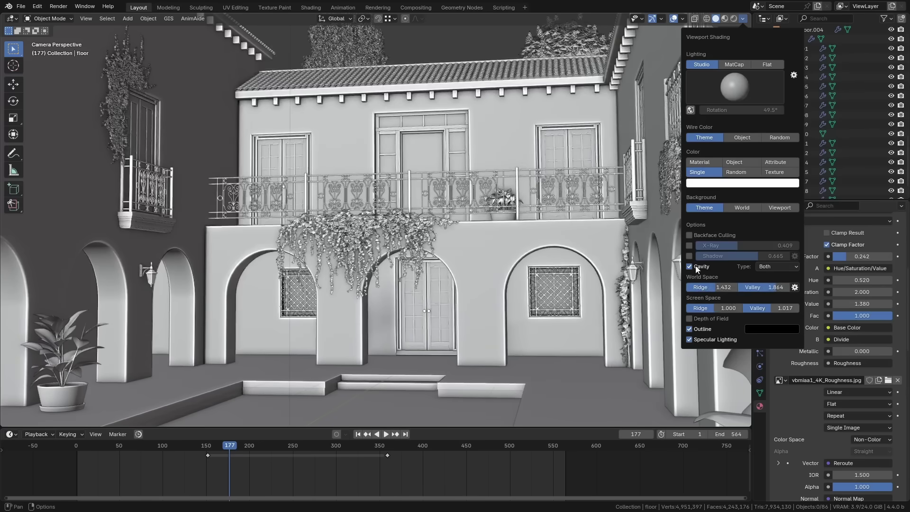
Step: Turn off Cavity shading and bring the large foreground plant into view
{"action": "left_click", "coordinate": [698, 267]}
{"action": "scroll", "coordinate": [477, 237], "scroll_direction": "down", "scroll_amount": 4}
{"action": "scroll", "coordinate": [476, 237], "scroll_direction": "up", "scroll_amount": 4}
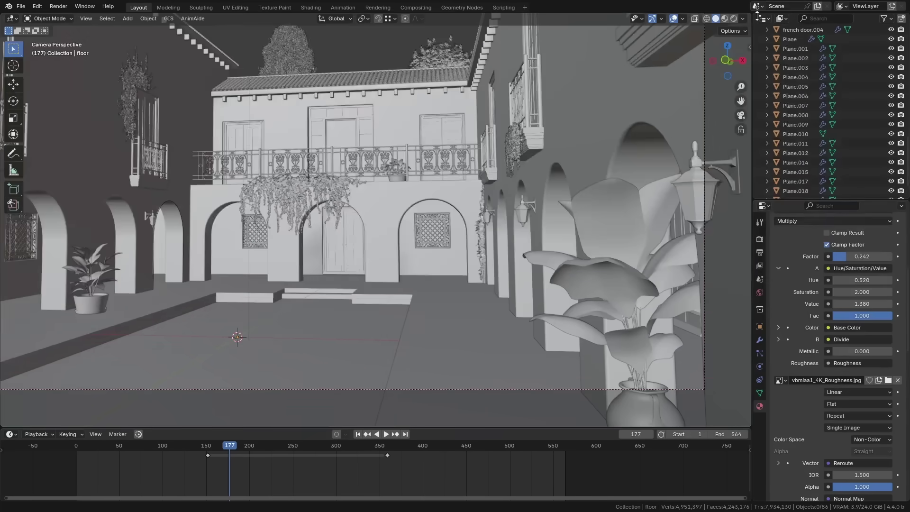
Step: Enable Depth of Field in the viewport shading and examine the blur on the large foreground plant
{"action": "left_click", "coordinate": [743, 19]}
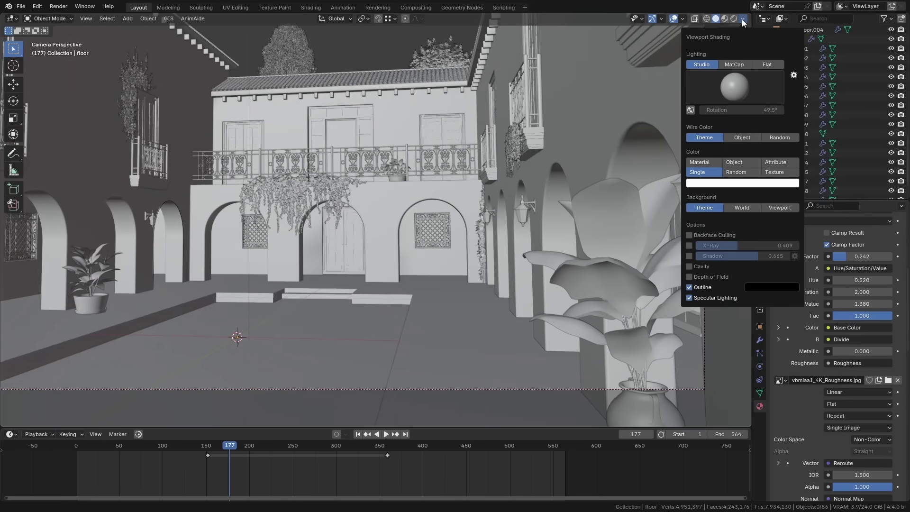
{"action": "left_click", "coordinate": [724, 277]}
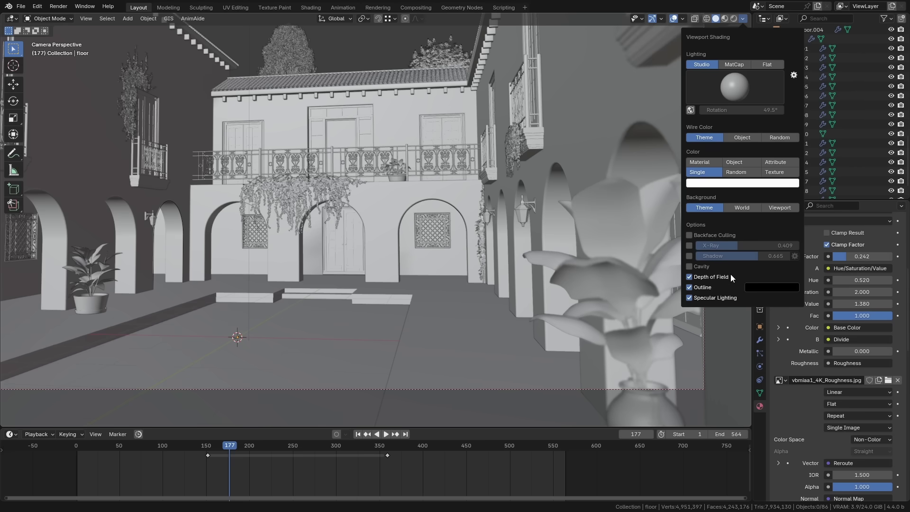
{"action": "scroll", "coordinate": [600, 293], "scroll_direction": "up", "scroll_amount": 6}
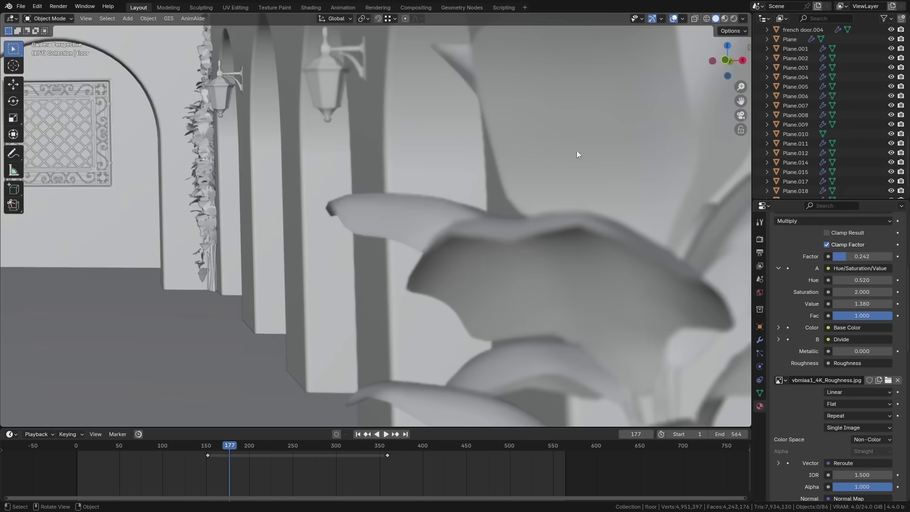
{"action": "left_click", "coordinate": [742, 18]}
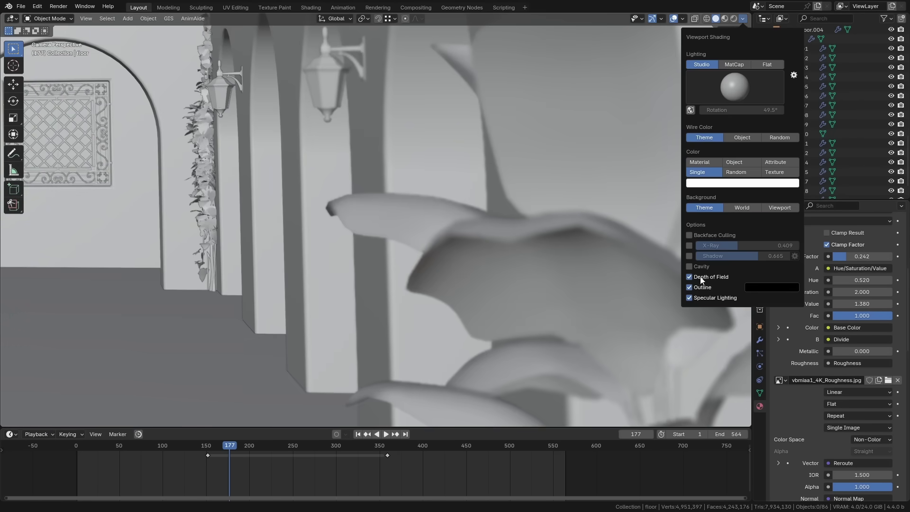
{"action": "scroll", "coordinate": [455, 298], "scroll_direction": "down", "scroll_amount": 5}
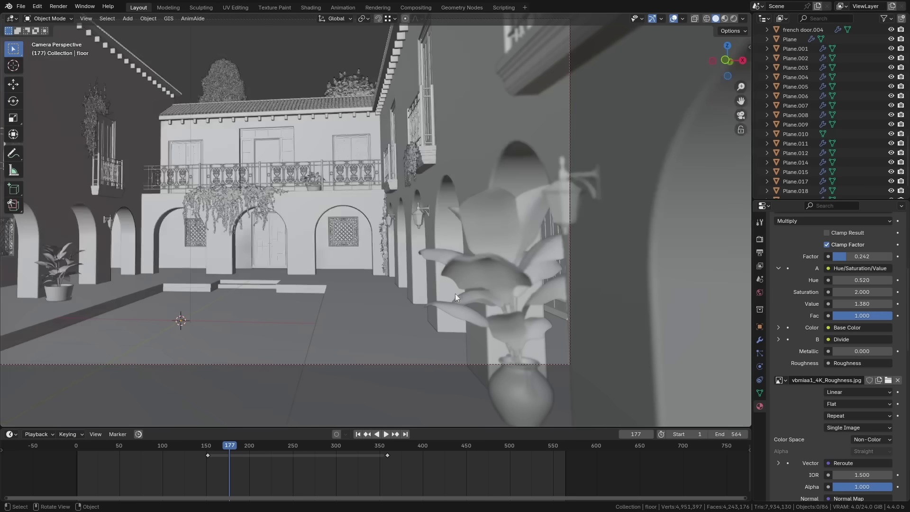
Step: Select the camera and set its depth of field to an F-Stop of 0.3 and a focus distance of 18.09 m
{"action": "left_click", "coordinate": [447, 363]}
{"action": "scroll", "coordinate": [459, 334], "scroll_direction": "up", "scroll_amount": 3}
{"action": "scroll", "coordinate": [858, 315], "scroll_direction": "up", "scroll_amount": 2}
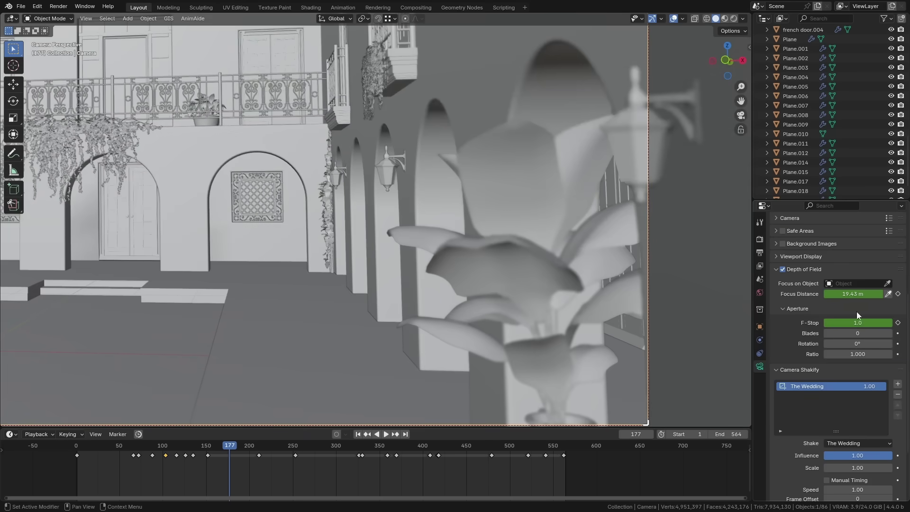
{"action": "left_click_drag", "start_coordinate": [858, 323], "coordinate": [843, 323]}
{"action": "left_click_drag", "start_coordinate": [858, 322], "coordinate": [847, 294]}
{"action": "scroll", "coordinate": [405, 238], "scroll_direction": "down", "scroll_amount": 5}
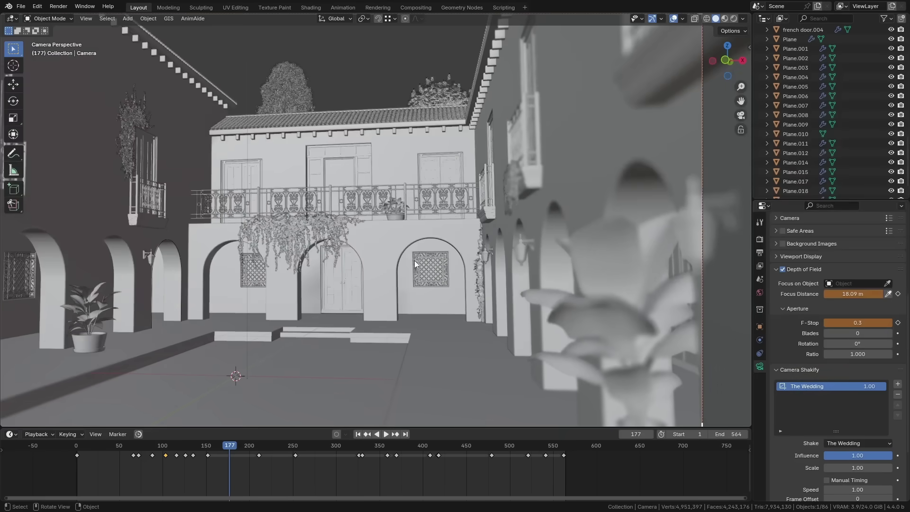
Step: Turn off viewport Depth of Field and compare the scene without and with object outlines
{"action": "left_click", "coordinate": [743, 19]}
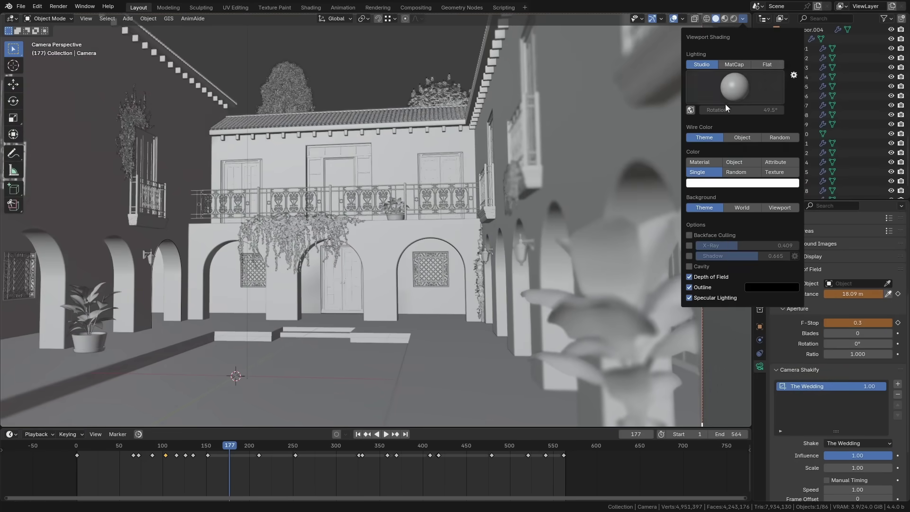
{"action": "left_click", "coordinate": [718, 279]}
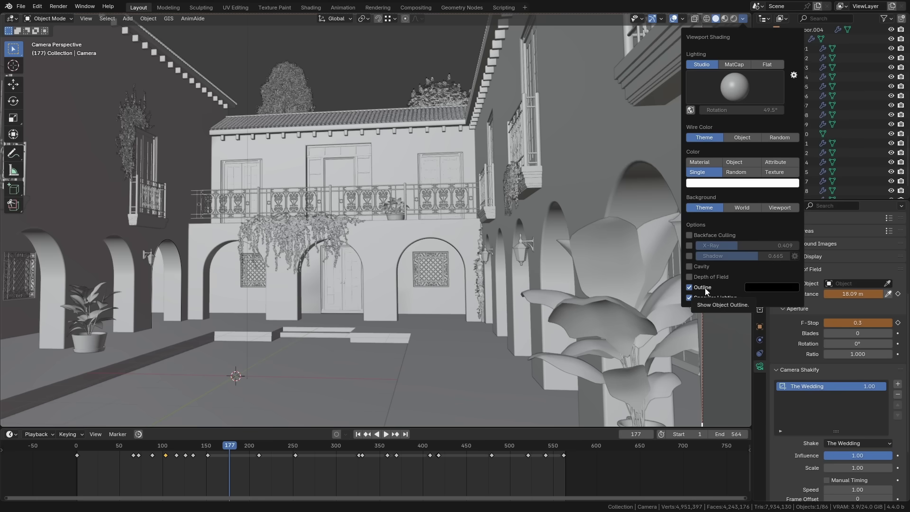
{"action": "left_click", "coordinate": [705, 290]}
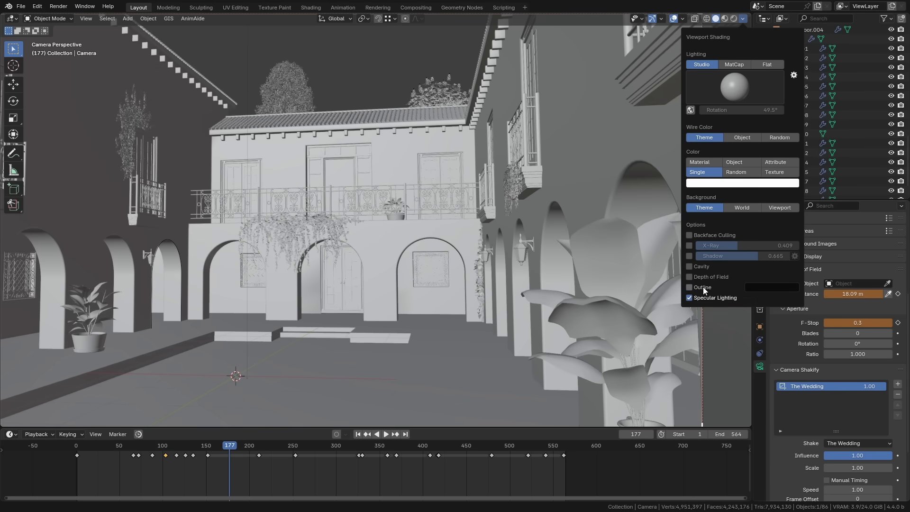
{"action": "left_click", "coordinate": [705, 291]}
Step: Change the object outline colour to crimson, hex #8D1832
{"action": "left_click", "coordinate": [761, 287]}
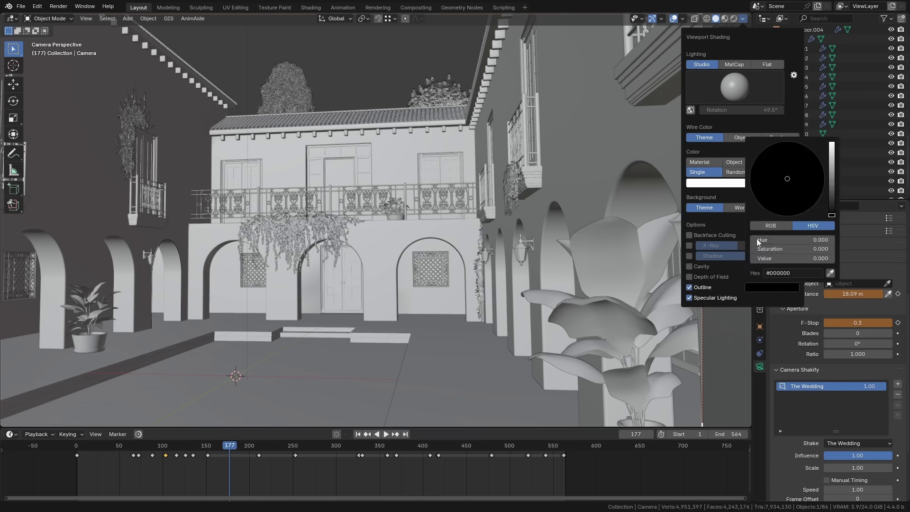
{"action": "left_click", "coordinate": [832, 177]}
{"action": "left_click_drag", "start_coordinate": [816, 171], "coordinate": [795, 210]}
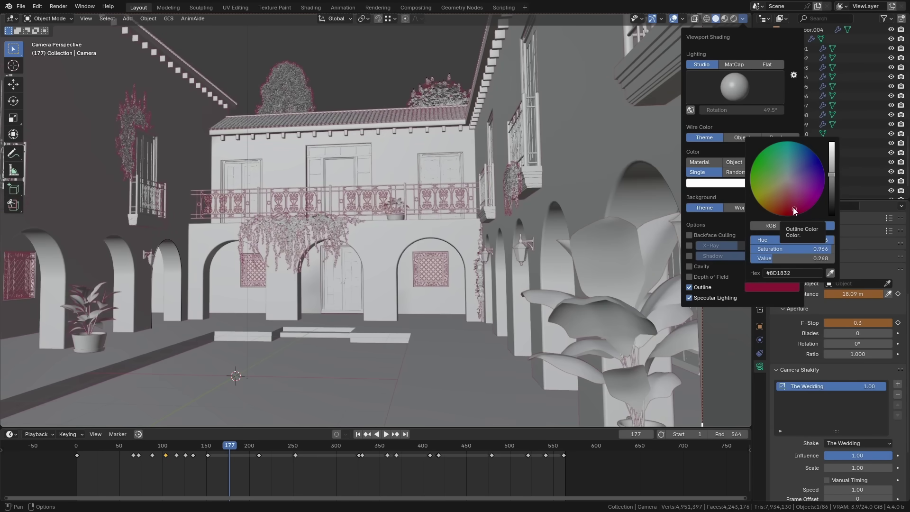
Step: Turn off the outline and compare the scene without and with Specular Lighting, leaving Specular Lighting on
{"action": "left_click", "coordinate": [708, 288]}
{"action": "left_click", "coordinate": [709, 299]}
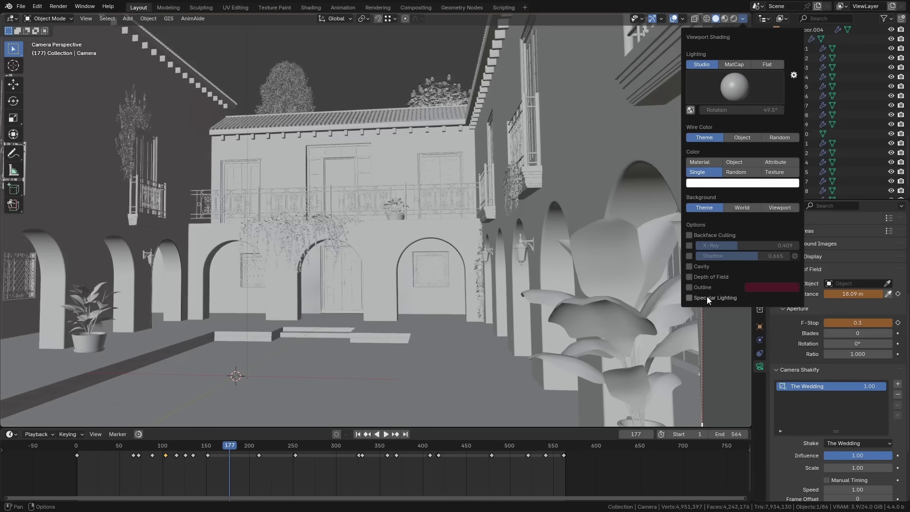
{"action": "left_click", "coordinate": [709, 299]}
{"action": "left_click", "coordinate": [708, 299]}
{"action": "left_click", "coordinate": [709, 298]}
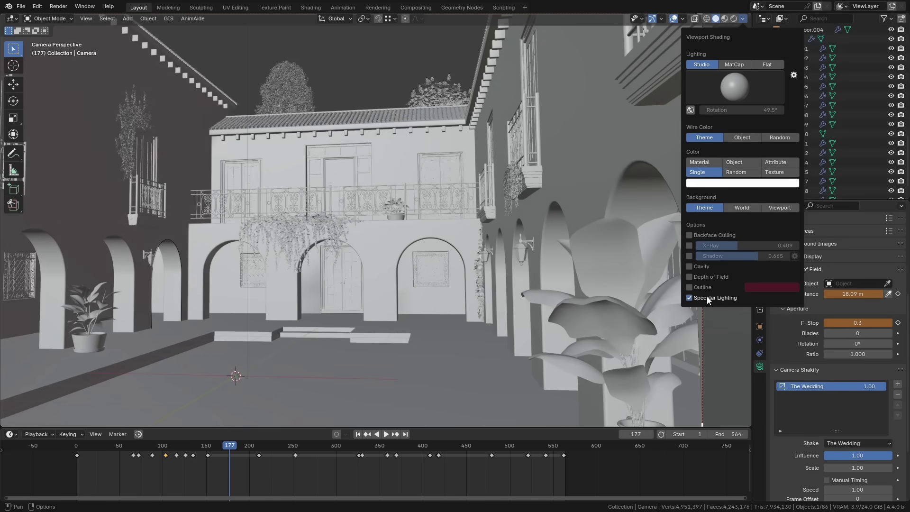
{"action": "left_click", "coordinate": [709, 298]}
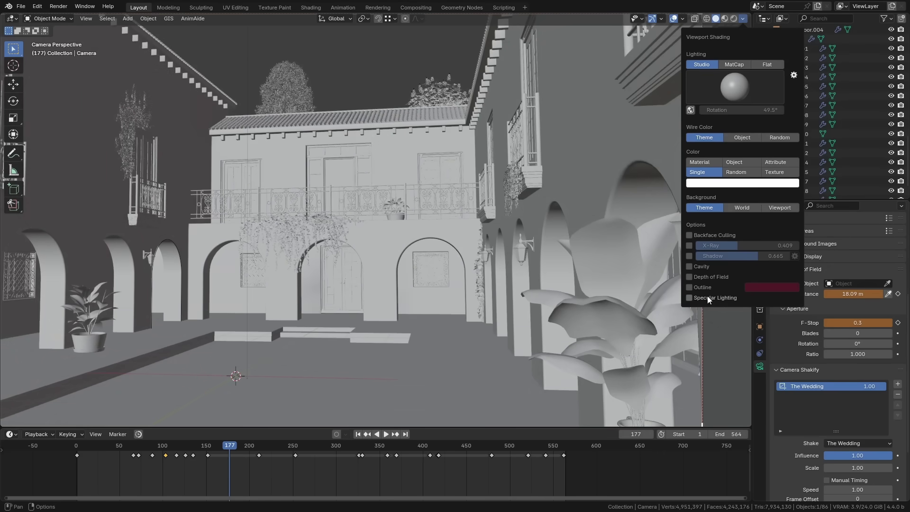
{"action": "left_click", "coordinate": [709, 299]}
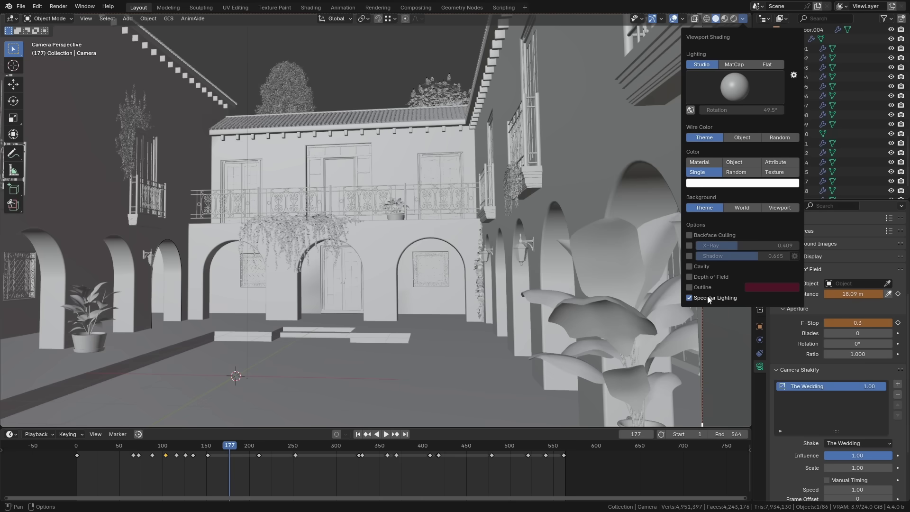
Step: Enable Cavity with the Screen type and turn on Shadow at an intensity of 0.240
{"action": "left_click", "coordinate": [691, 267]}
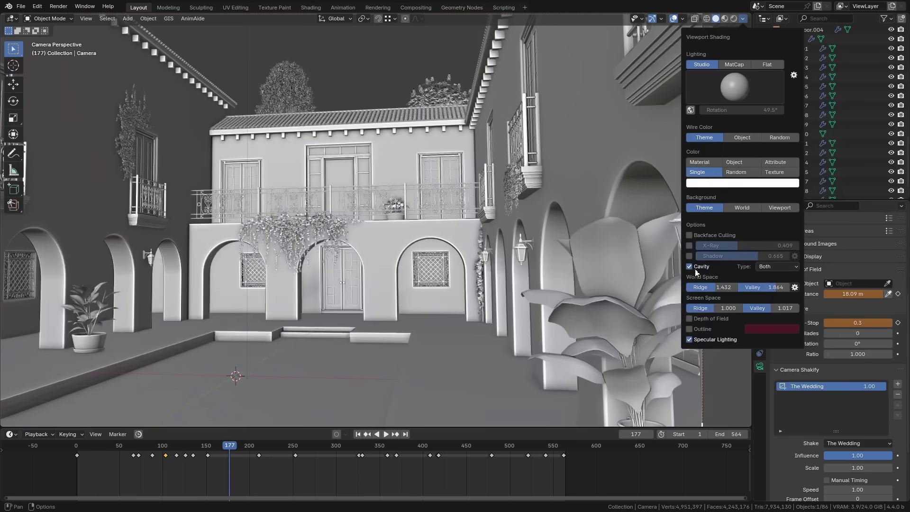
{"action": "left_click", "coordinate": [768, 267]}
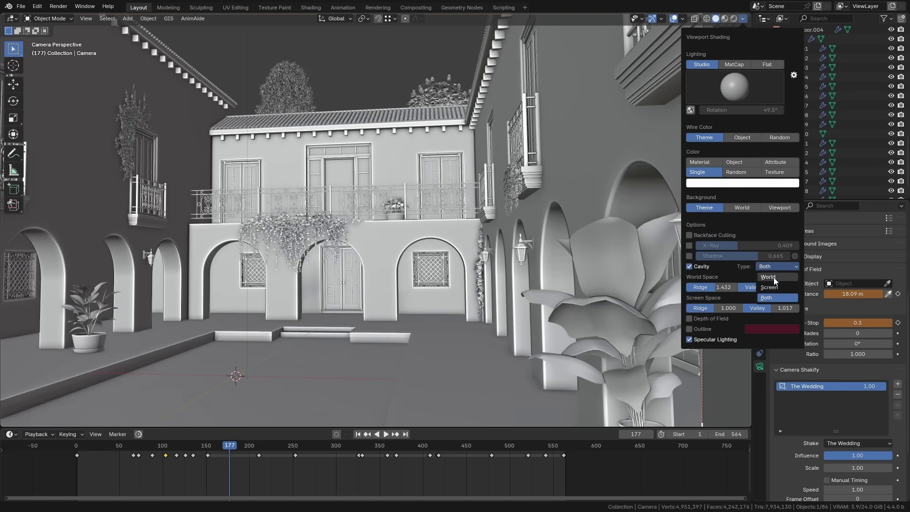
{"action": "left_click", "coordinate": [777, 287]}
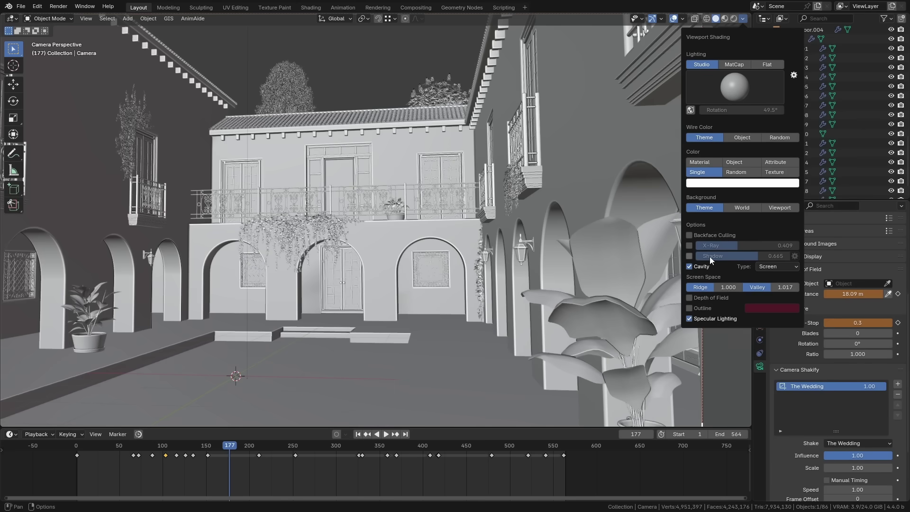
{"action": "left_click", "coordinate": [689, 256]}
{"action": "mouse_move", "coordinate": [711, 256]}
{"action": "left_mouse_down"}
{"action": "mouse_move", "coordinate": [659, 256]}
{"action": "mouse_move", "coordinate": [715, 254]}
{"action": "left_mouse_up"}
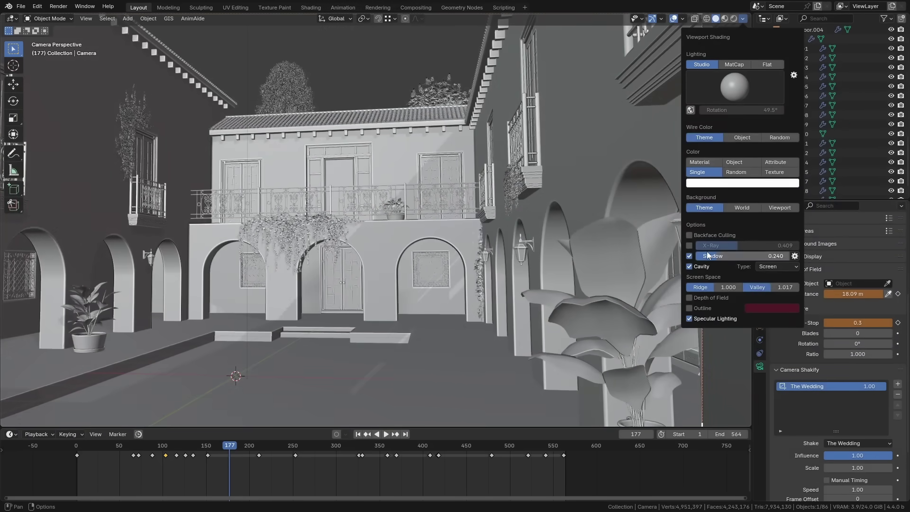
Step: Turn the object outline back on, change its crimson colour to a neutral dark tone, and inspect the courtyard
{"action": "left_click", "coordinate": [690, 309]}
{"action": "left_click", "coordinate": [760, 309]}
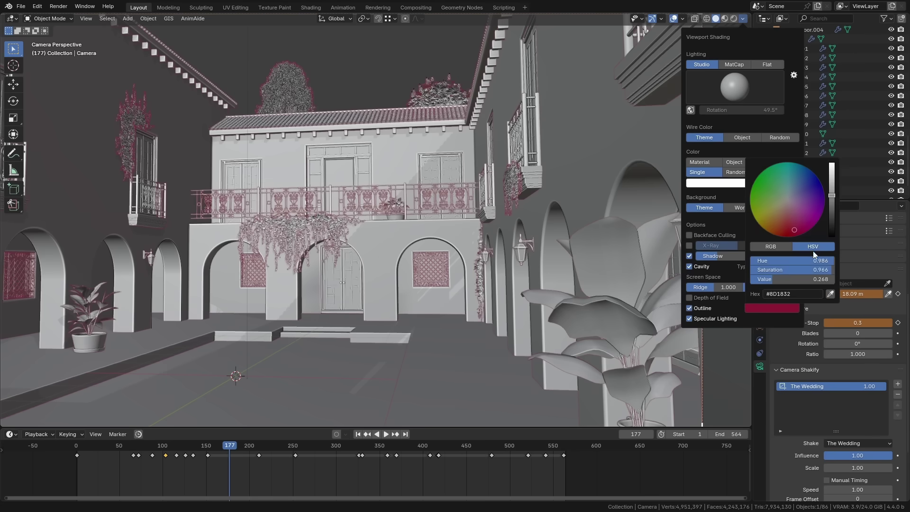
{"action": "mouse_move", "coordinate": [810, 269]}
{"action": "left_mouse_down"}
{"action": "mouse_move", "coordinate": [730, 269]}
{"action": "mouse_move", "coordinate": [772, 280]}
{"action": "mouse_move", "coordinate": [753, 279]}
{"action": "left_mouse_up"}
{"action": "scroll", "coordinate": [409, 199], "scroll_direction": "down", "scroll_amount": 3}
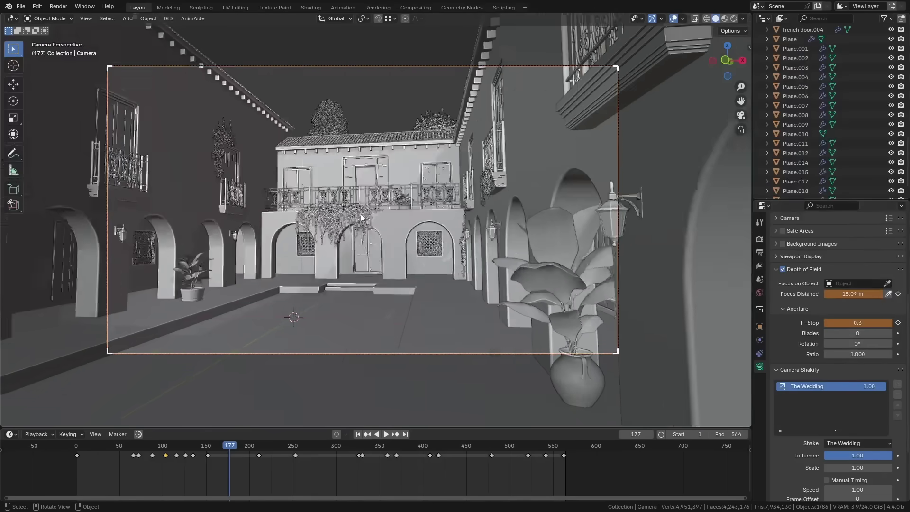
{"action": "scroll", "coordinate": [361, 217], "scroll_direction": "up", "scroll_amount": 5}
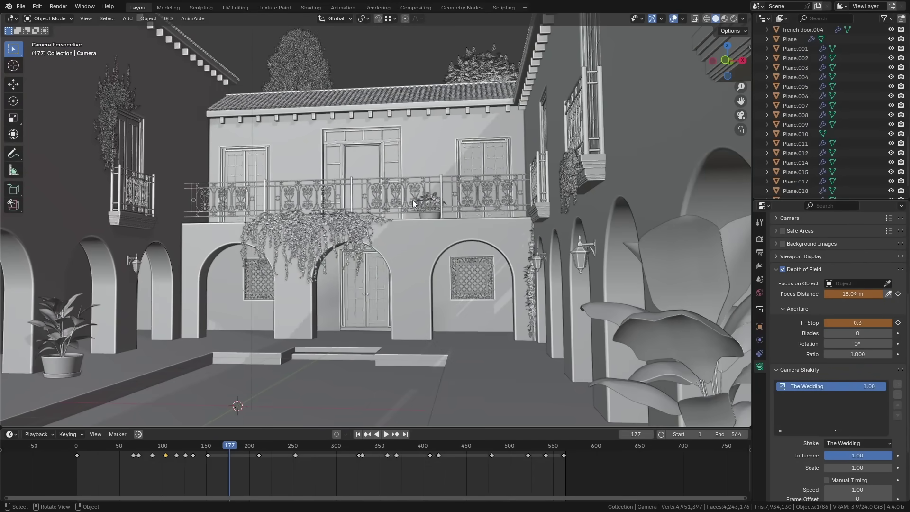
{"action": "scroll", "coordinate": [412, 205], "scroll_direction": "down", "scroll_amount": 3}
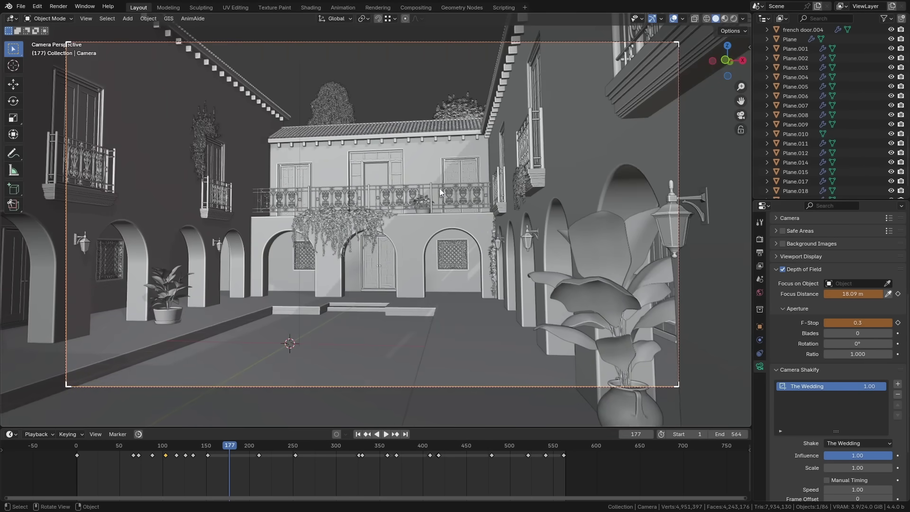
Step: Show the Face Orientation overlay, inspect the foreground plant's leaves, and turn the overlay off again
{"action": "left_click", "coordinate": [684, 16]}
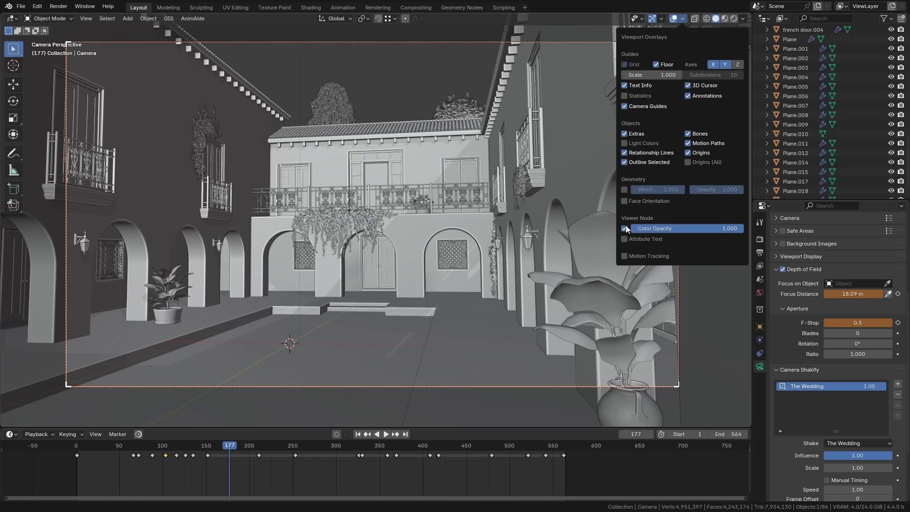
{"action": "left_click", "coordinate": [656, 201]}
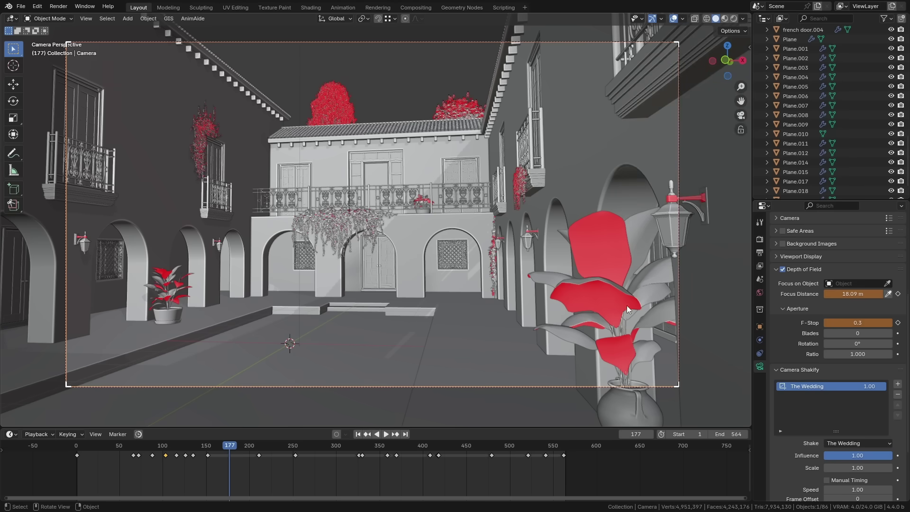
{"action": "scroll", "coordinate": [627, 306], "scroll_direction": "up", "scroll_amount": 3}
{"action": "left_click", "coordinate": [683, 19]}
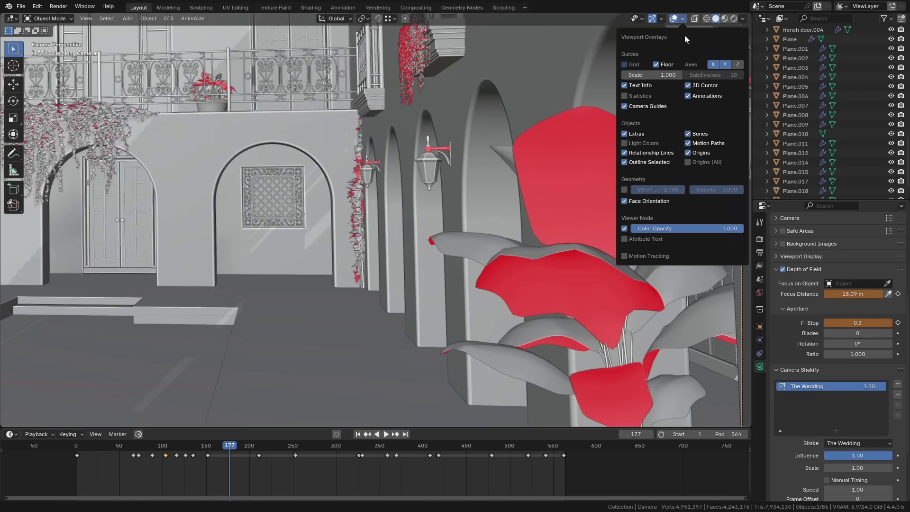
{"action": "left_click", "coordinate": [631, 201]}
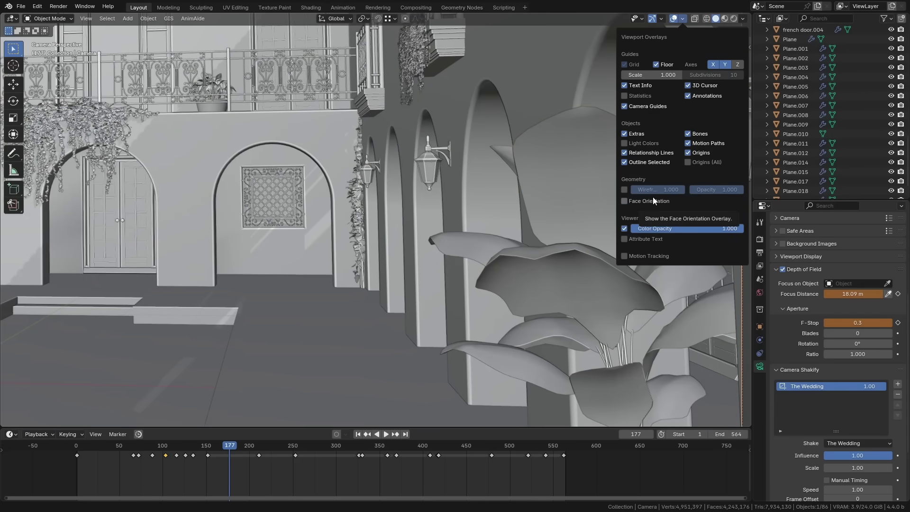
Step: Enable the Wireframe geometry overlay and inspect the mesh edges on the foreground plant and the courtyard arches
{"action": "left_click", "coordinate": [625, 190]}
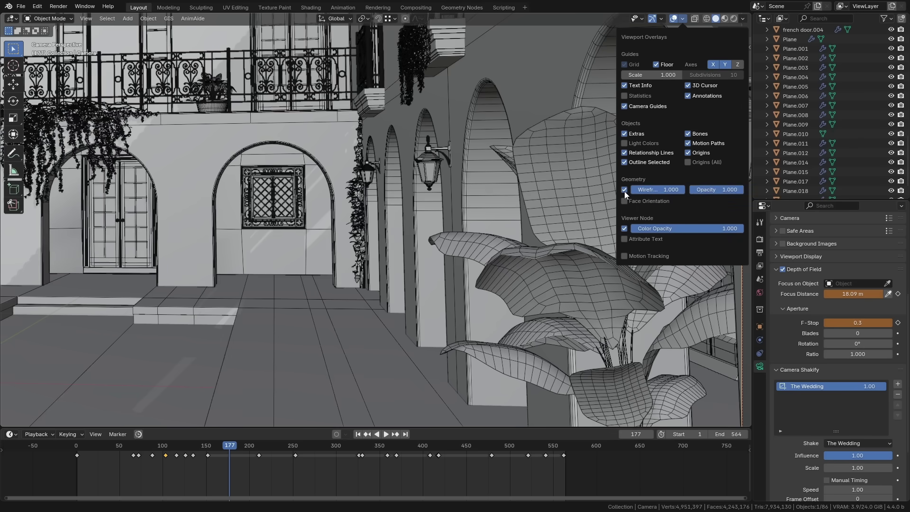
{"action": "scroll", "coordinate": [556, 233], "scroll_direction": "down", "scroll_amount": 3}
{"action": "scroll", "coordinate": [557, 120], "scroll_direction": "up", "scroll_amount": 5}
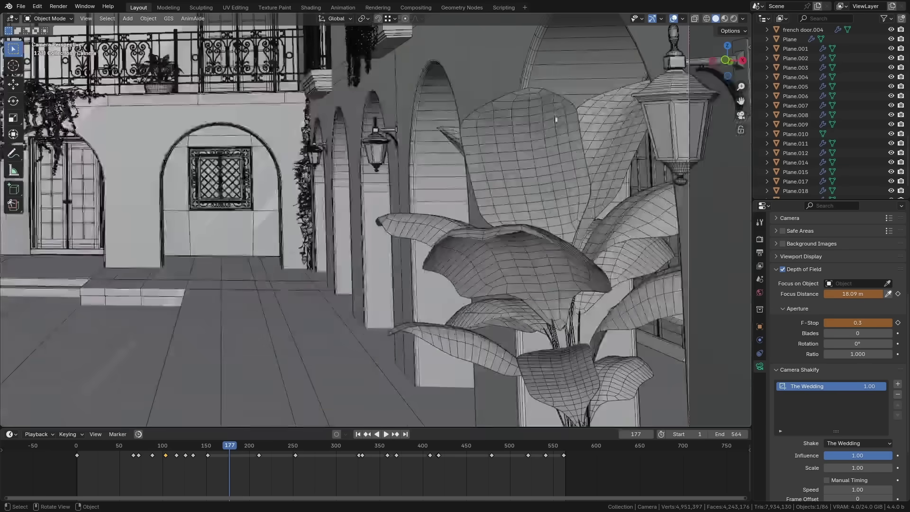
{"action": "scroll", "coordinate": [557, 119], "scroll_direction": "down", "scroll_amount": 6}
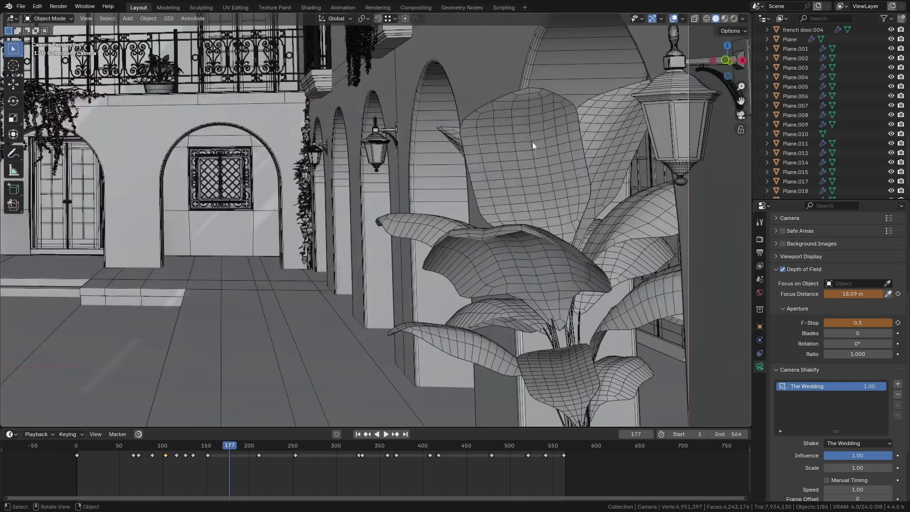
{"action": "scroll", "coordinate": [362, 155], "scroll_direction": "up", "scroll_amount": 2}
{"action": "scroll", "coordinate": [348, 205], "scroll_direction": "up", "scroll_amount": 2}
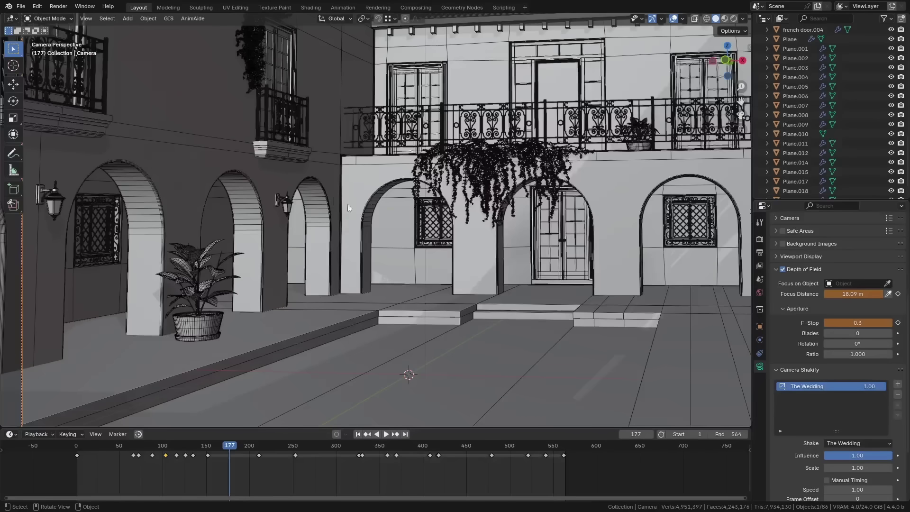
Step: Lower the wireframe overlay value to 0.017 and examine the edges around the wall lantern and arches
{"action": "left_click", "coordinate": [661, 19]}
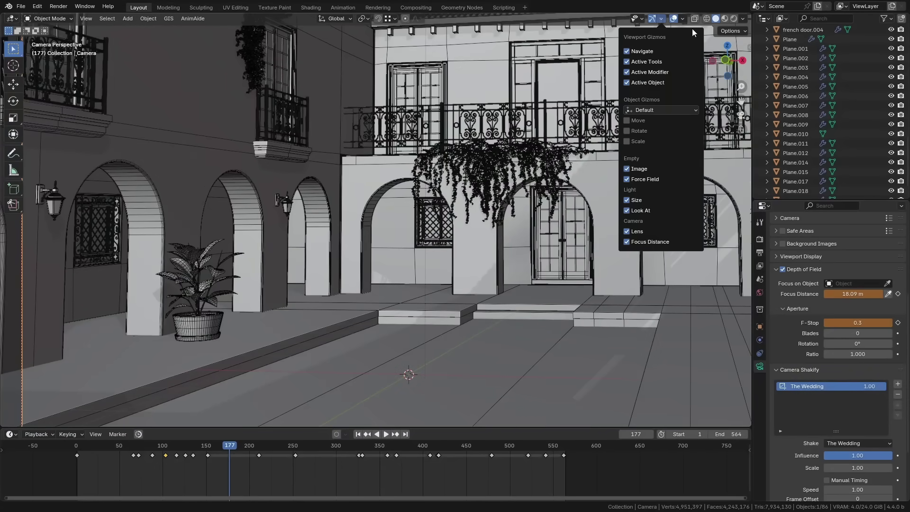
{"action": "left_click", "coordinate": [683, 19]}
{"action": "left_click_drag", "start_coordinate": [667, 189], "coordinate": [631, 189]}
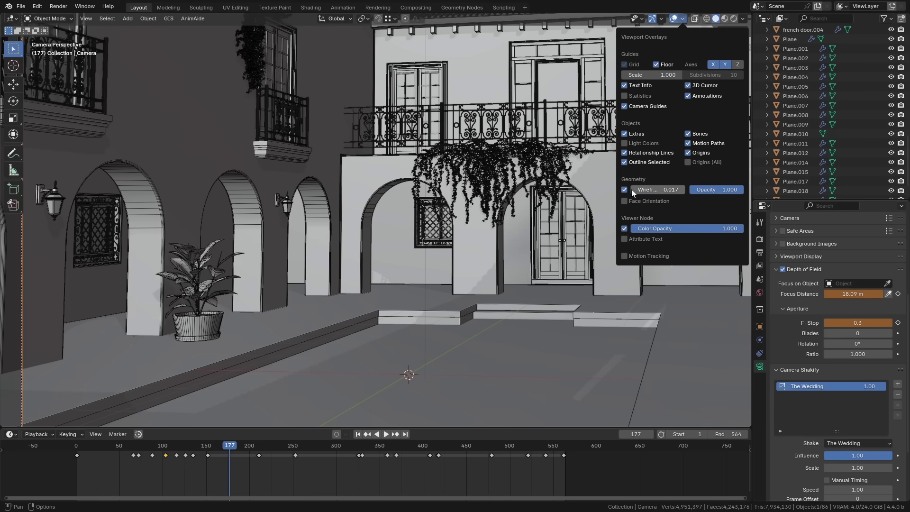
{"action": "scroll", "coordinate": [272, 198], "scroll_direction": "up", "scroll_amount": 5}
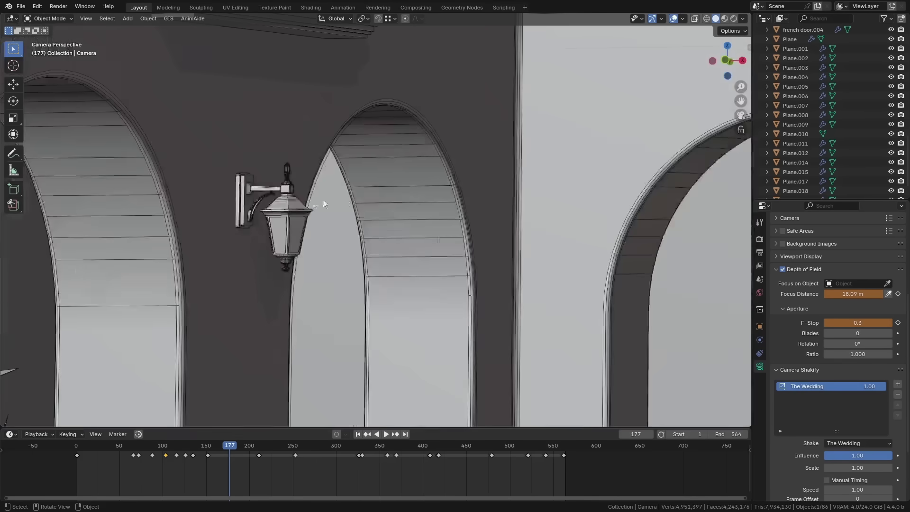
Step: Restore the Wireframe geometry overlay value to 1.000
{"action": "left_click", "coordinate": [683, 18]}
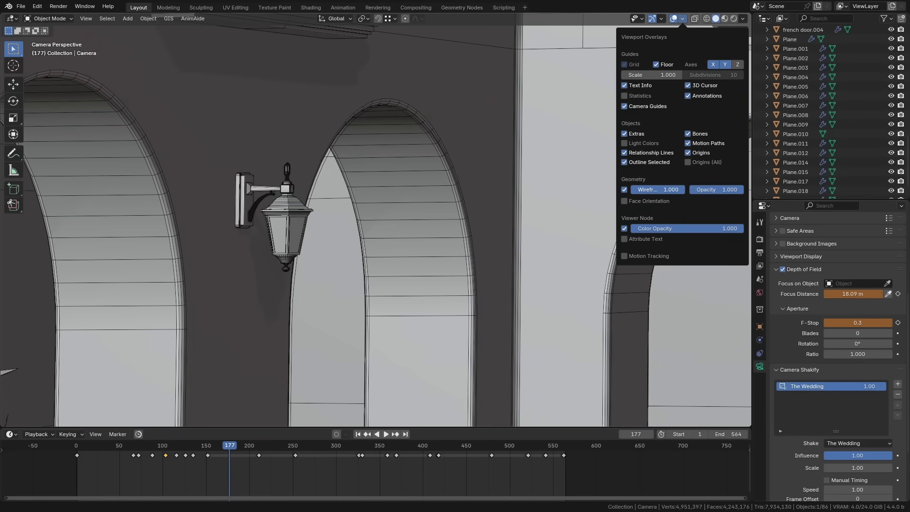
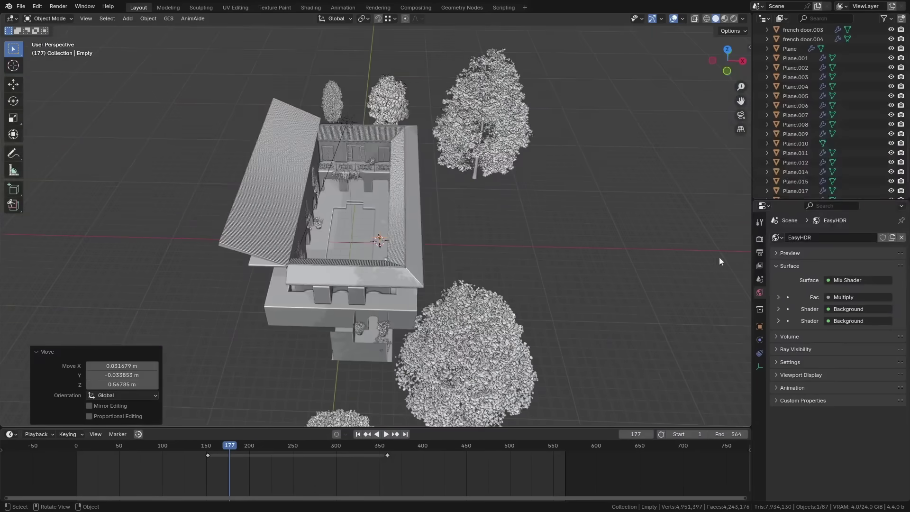
Step: Toggle the X and Y axis guides, show the Z axis guide through the courtyard building, and hide the Z guide again
{"action": "left_click", "coordinate": [683, 19]}
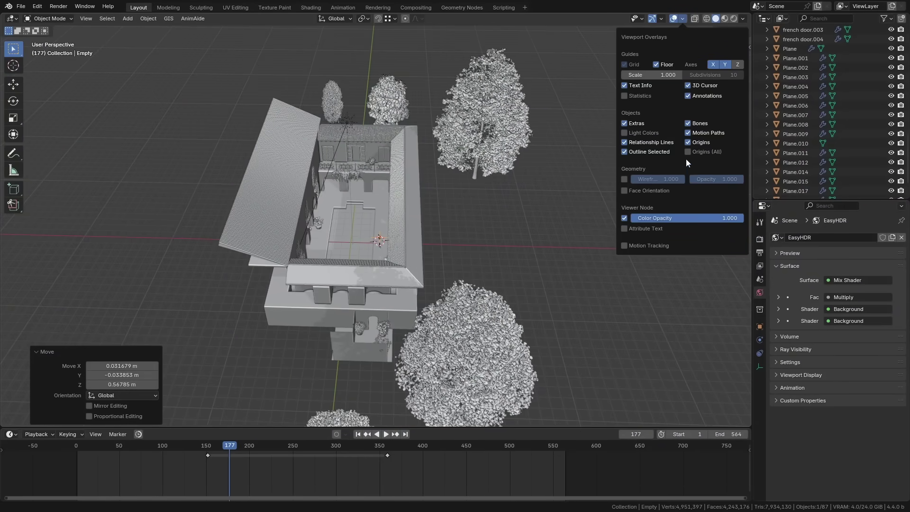
{"action": "left_click", "coordinate": [713, 64]}
{"action": "left_click", "coordinate": [724, 65]}
{"action": "left_click", "coordinate": [717, 64]}
{"action": "left_click", "coordinate": [738, 65]}
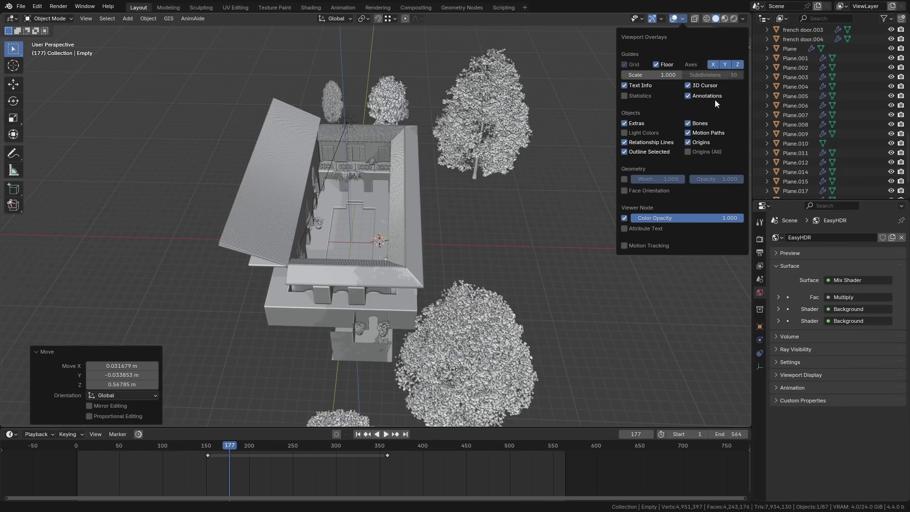
{"action": "middle_click_drag", "start_coordinate": [456, 220], "coordinate": [453, 214]}
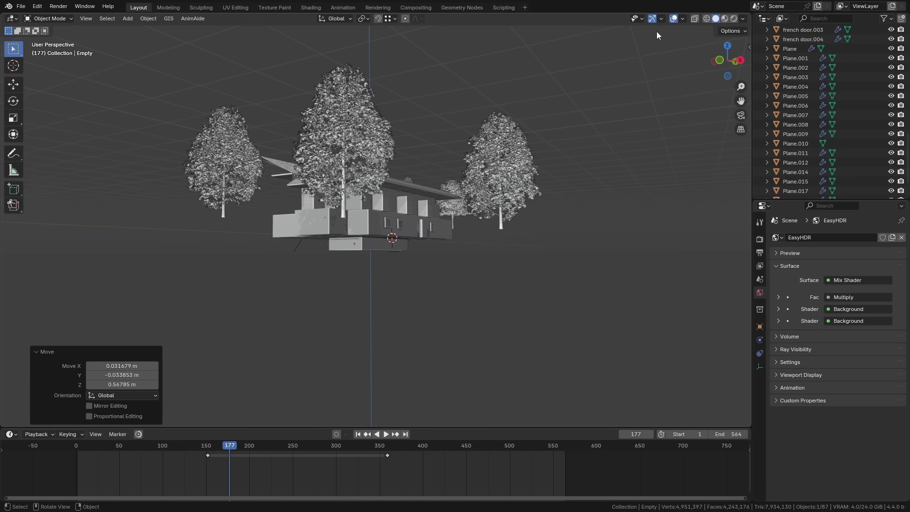
{"action": "left_click", "coordinate": [683, 18]}
{"action": "left_click", "coordinate": [738, 64]}
Step: Set the floor grid scale to about 1.582 and toggle the Floor guide off and on
{"action": "mouse_move", "coordinate": [649, 75]}
{"action": "left_mouse_down"}
{"action": "mouse_move", "coordinate": [621, 75]}
{"action": "mouse_move", "coordinate": [663, 75]}
{"action": "left_mouse_up"}
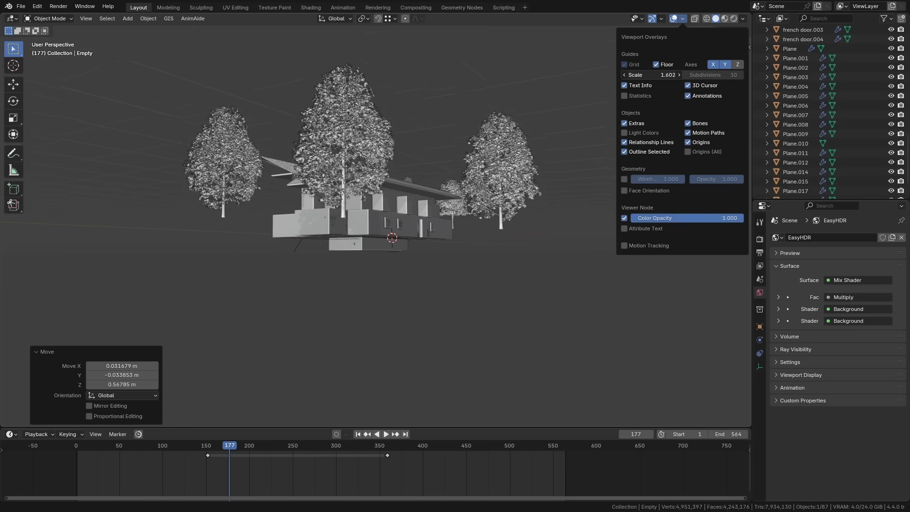
{"action": "middle_click_drag", "start_coordinate": [422, 140], "coordinate": [455, 246]}
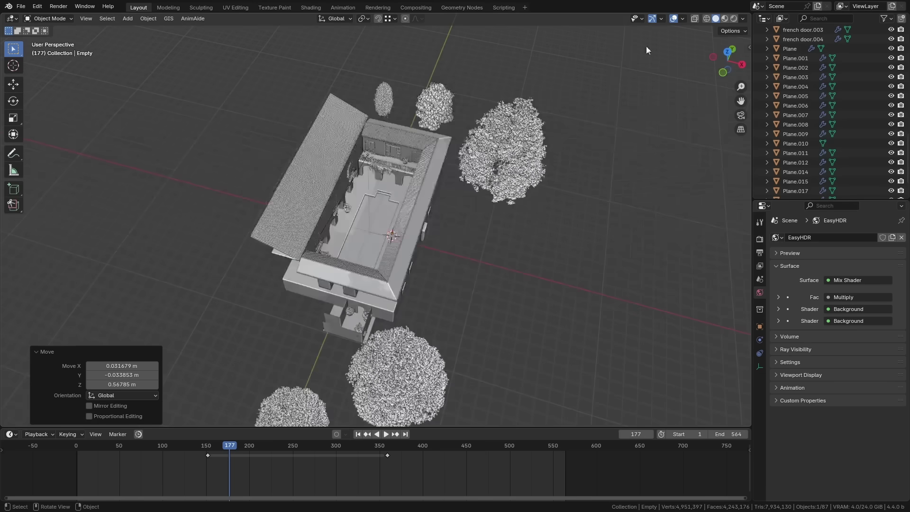
{"action": "left_click", "coordinate": [683, 18]}
{"action": "left_click_drag", "start_coordinate": [651, 76], "coordinate": [655, 76]}
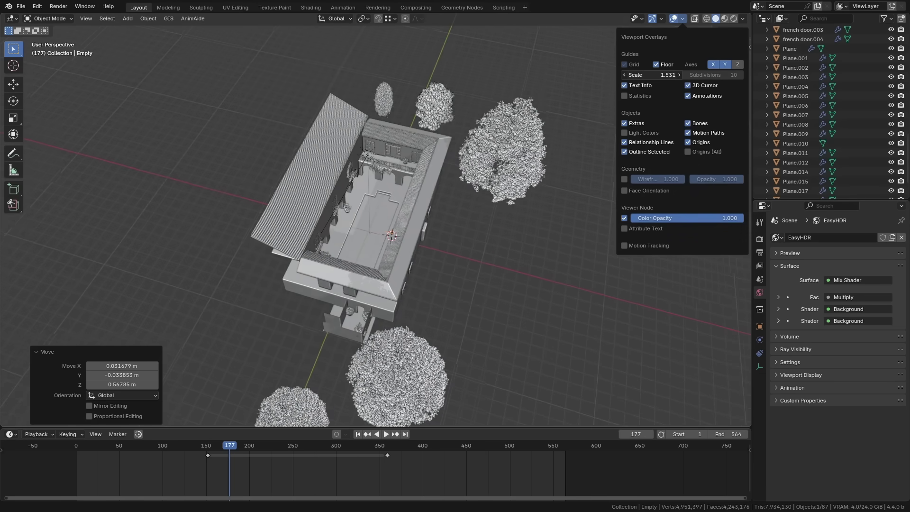
{"action": "left_click", "coordinate": [656, 64]}
{"action": "left_click", "coordinate": [656, 64]}
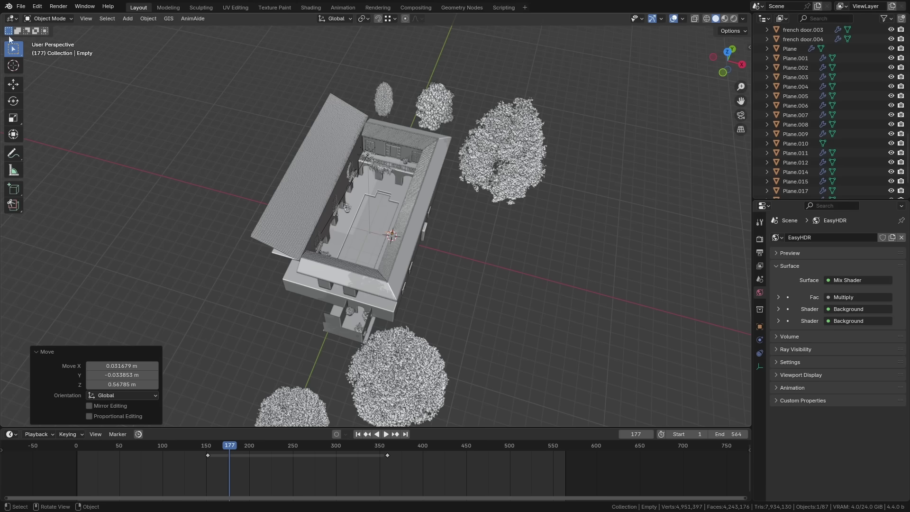
Step: Enable the Statistics overlay and select the large tilted tile roof
{"action": "left_click", "coordinate": [682, 18]}
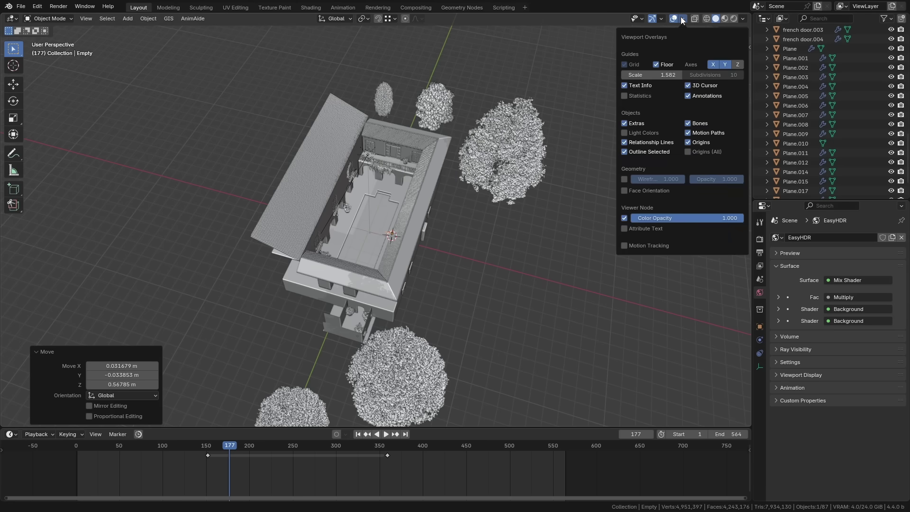
{"action": "left_click", "coordinate": [637, 96]}
{"action": "left_click", "coordinate": [311, 227]}
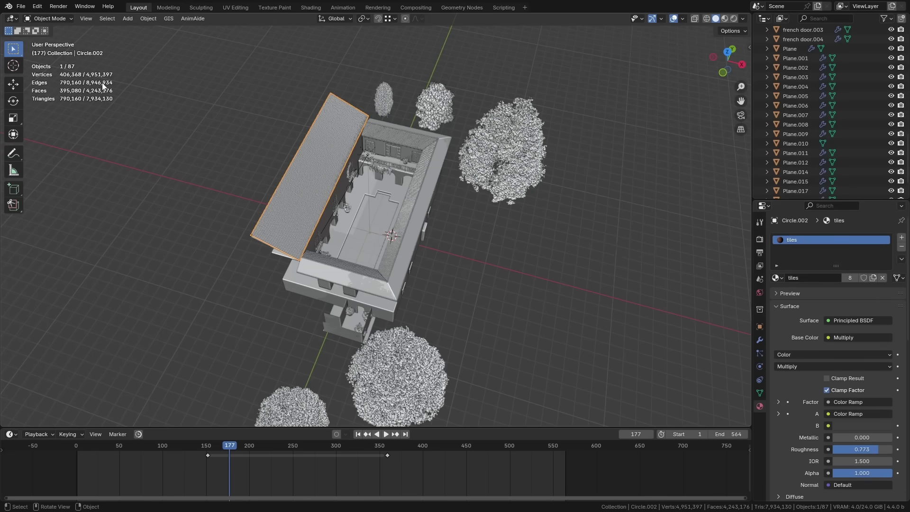
Step: Frame the selected tile roof and examine its dense tile geometry up close and from a distance alongside the statistics
{"action": "key", "text": "KP_Decimal"}
{"action": "middle_click_drag", "start_coordinate": [378, 260], "coordinate": [309, 260]}
{"action": "scroll", "coordinate": [378, 204], "scroll_direction": "up", "scroll_amount": 6}
{"action": "scroll", "coordinate": [308, 261], "scroll_direction": "down", "scroll_amount": 5}
{"action": "scroll", "coordinate": [306, 235], "scroll_direction": "up", "scroll_amount": 7}
{"action": "scroll", "coordinate": [306, 235], "scroll_direction": "down", "scroll_amount": 6}
{"action": "middle_click_drag", "start_coordinate": [199, 141], "coordinate": [139, 115]}
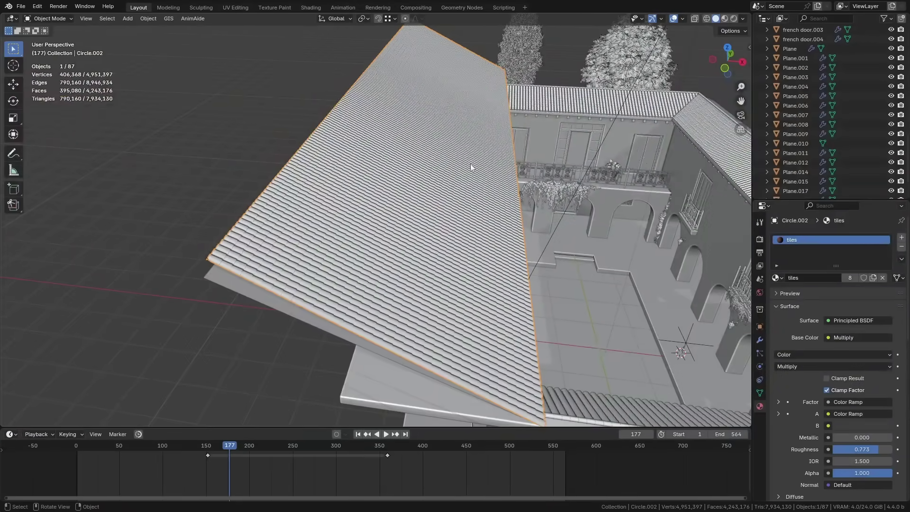
{"action": "scroll", "coordinate": [462, 166], "scroll_direction": "down", "scroll_amount": 7}
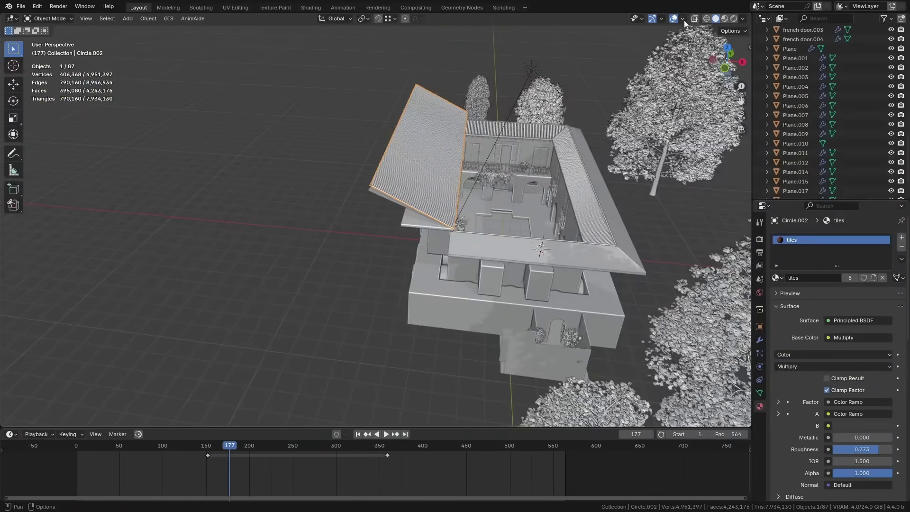
{"action": "scroll", "coordinate": [596, 207], "scroll_direction": "up", "scroll_amount": 6}
Step: Turn off the Floor guide and check the scene around the building without its floor grid
{"action": "left_click", "coordinate": [684, 18]}
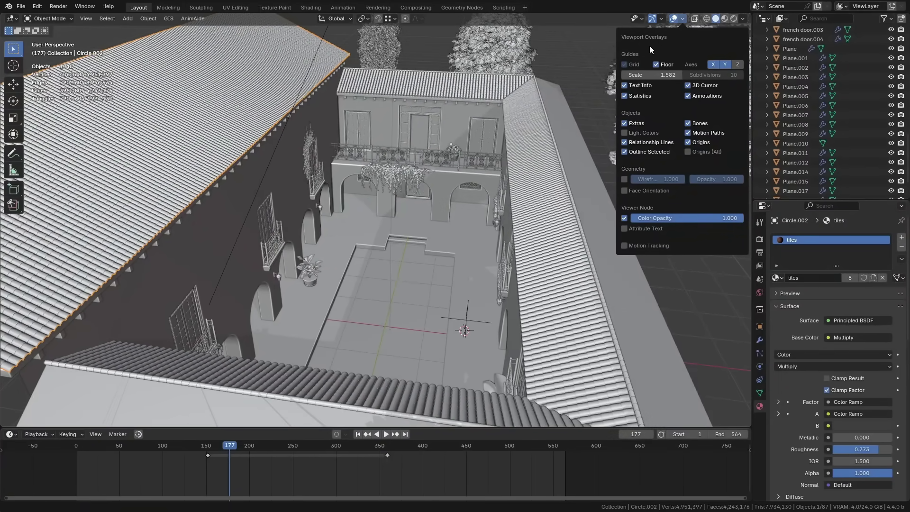
{"action": "left_click", "coordinate": [656, 64]}
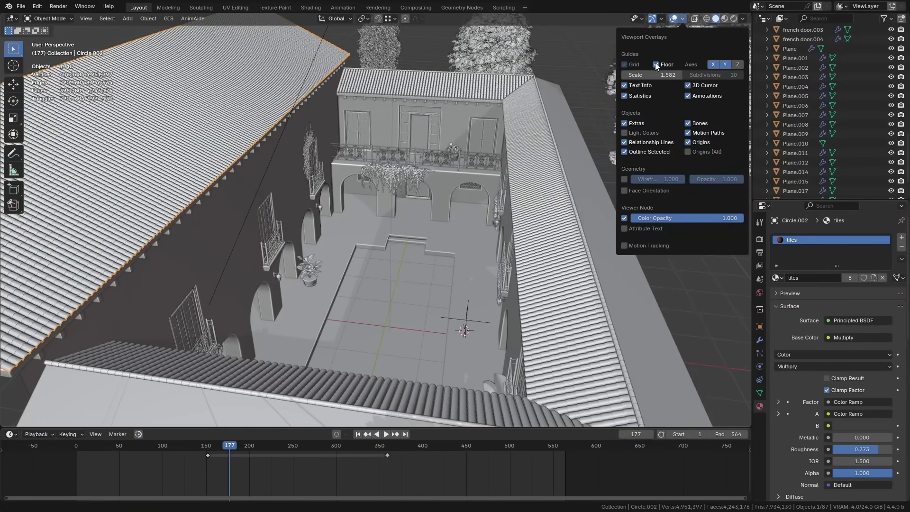
{"action": "left_click", "coordinate": [628, 64]}
{"action": "left_click", "coordinate": [628, 63]}
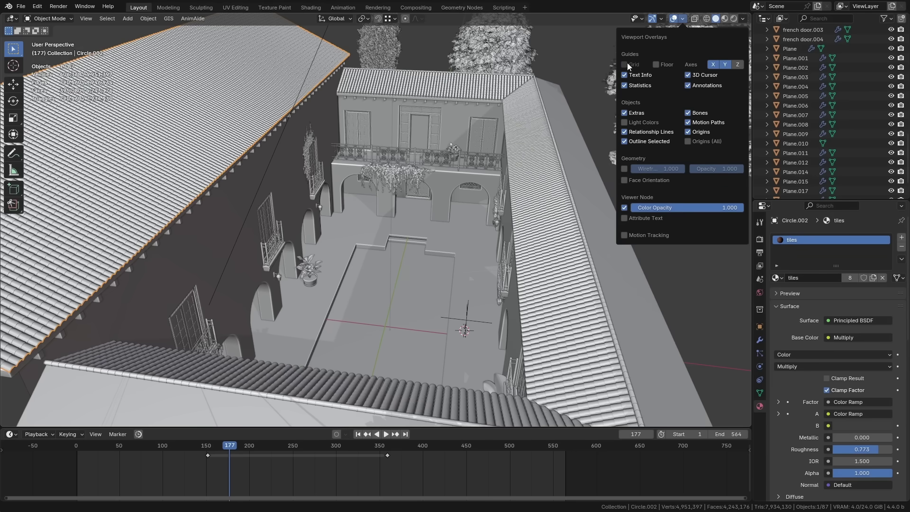
{"action": "scroll", "coordinate": [479, 115], "scroll_direction": "down", "scroll_amount": 10}
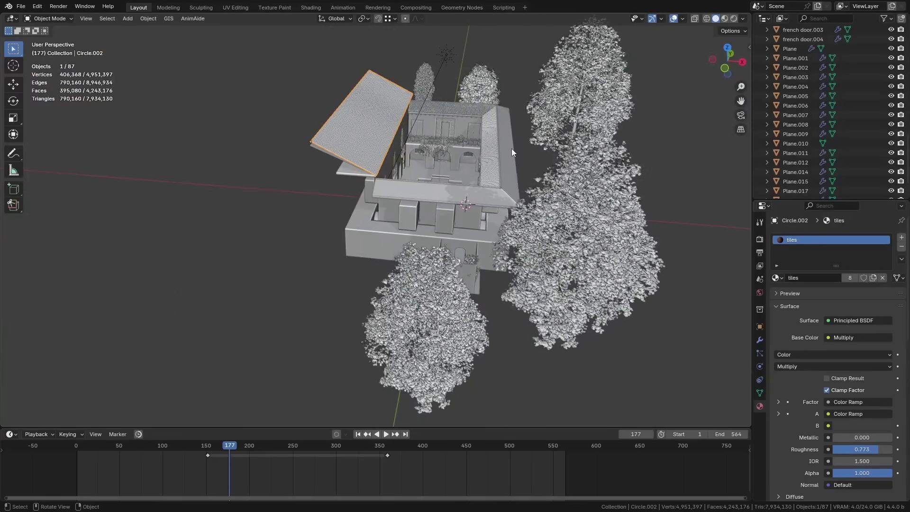
Step: Switch to the top orthographic view and toggle the Grid guide off and on
{"action": "key", "text": "KP_7"}
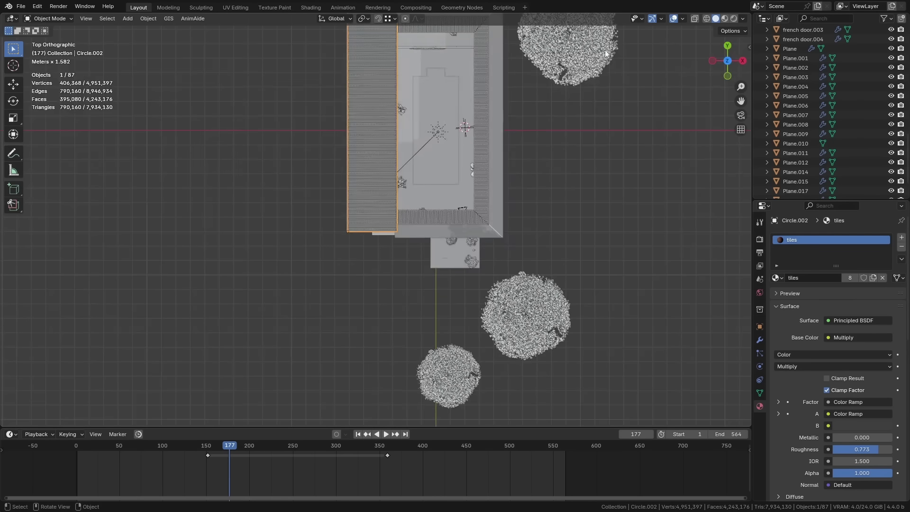
{"action": "left_click", "coordinate": [683, 19]}
{"action": "left_click", "coordinate": [630, 64]}
{"action": "left_click", "coordinate": [630, 64]}
Step: Return to the camera view and reframe it so the whole camera frame of the courtyard fits
{"action": "middle_click_drag", "start_coordinate": [455, 157], "coordinate": [431, 126]}
{"action": "key", "text": "KP_0"}
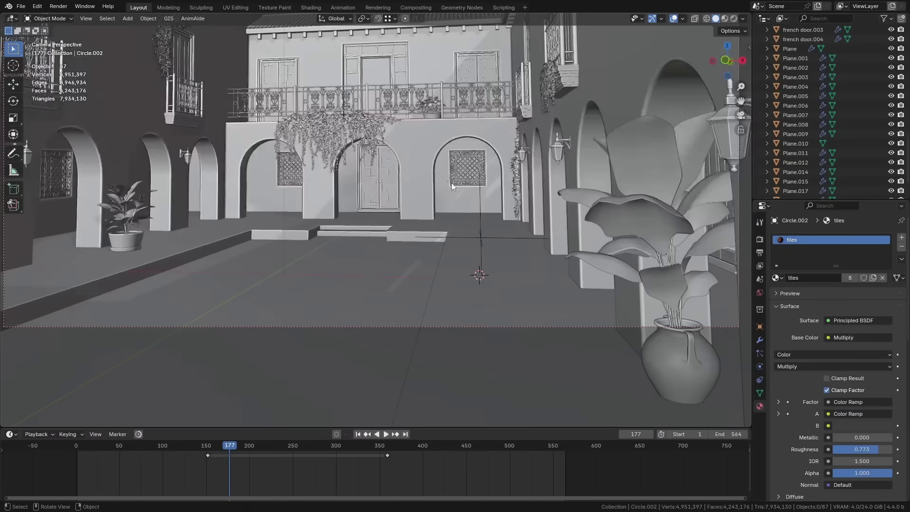
{"action": "middle_click_drag", "start_coordinate": [452, 183], "coordinate": [441, 279], "text": "shift"}
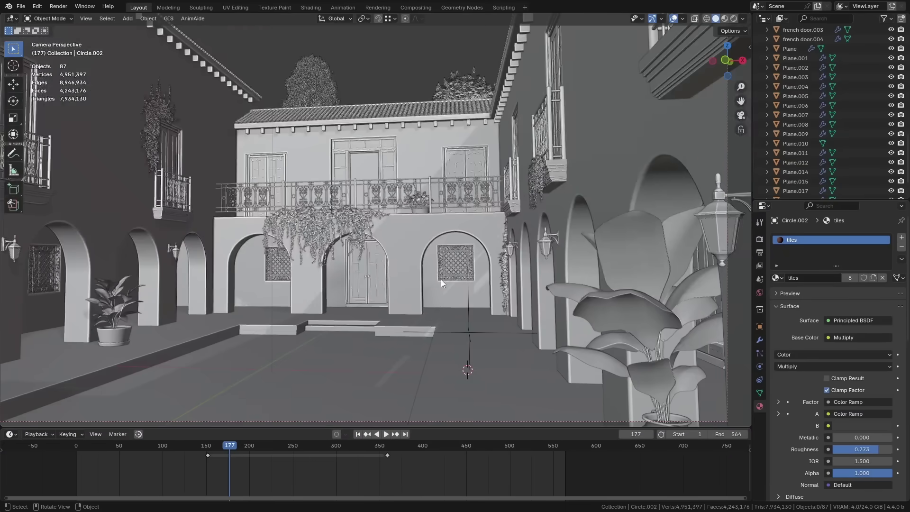
{"action": "scroll", "coordinate": [441, 279], "scroll_direction": "down", "scroll_amount": 2}
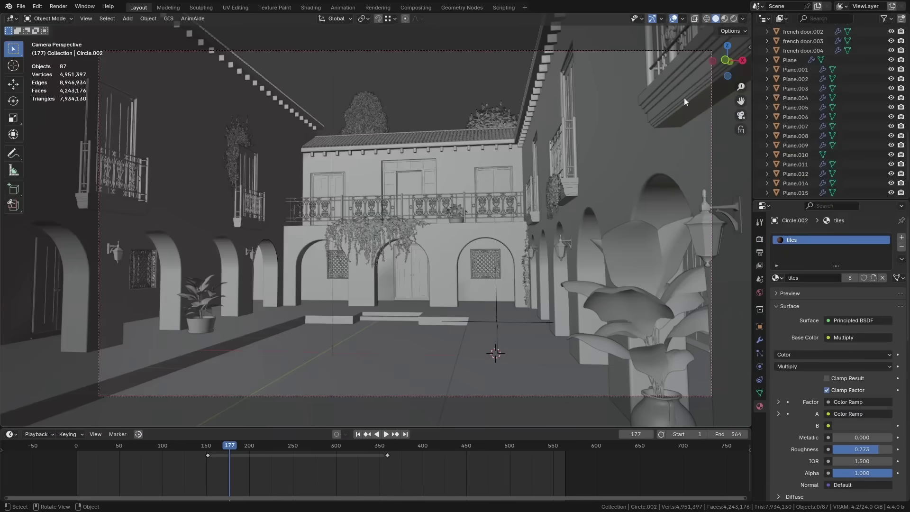
Step: Try several alternative Studio light presets on the courtyard and go back to the first preset
{"action": "left_click", "coordinate": [743, 19]}
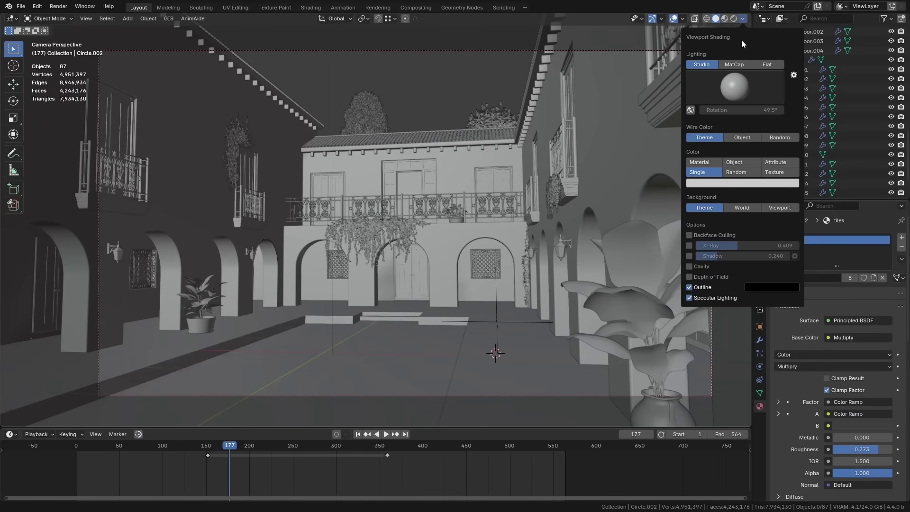
{"action": "left_click", "coordinate": [736, 89]}
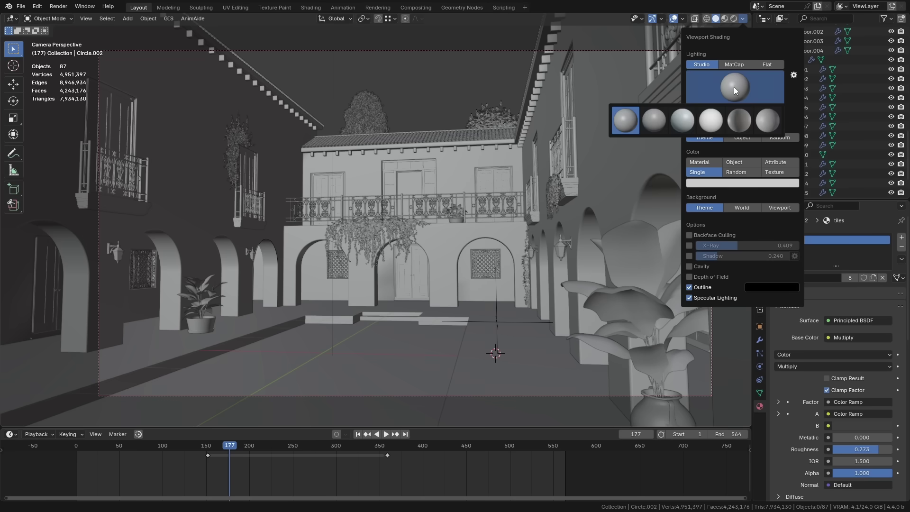
{"action": "left_click", "coordinate": [661, 121]}
{"action": "left_click", "coordinate": [732, 93]}
{"action": "left_click", "coordinate": [703, 124]}
{"action": "left_click", "coordinate": [734, 97]}
{"action": "left_click", "coordinate": [711, 120]}
{"action": "left_click", "coordinate": [736, 92]}
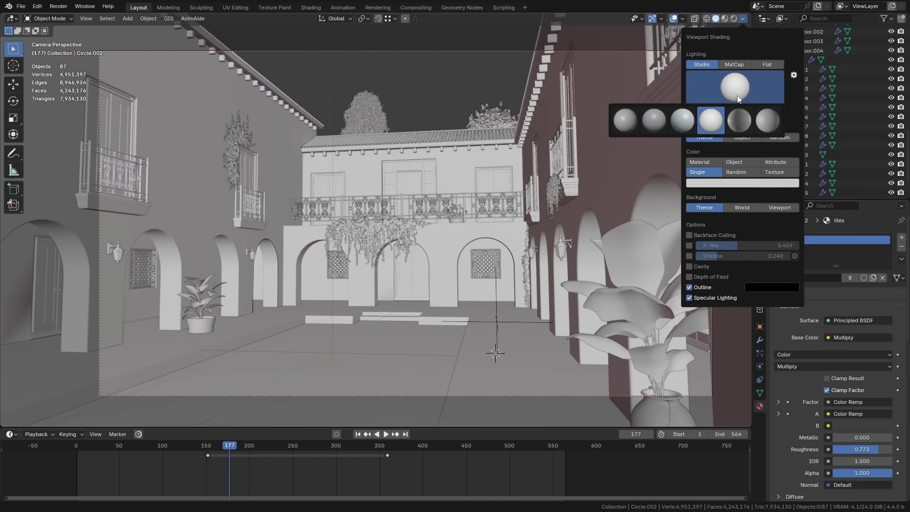
{"action": "left_click", "coordinate": [743, 119]}
{"action": "left_click", "coordinate": [744, 91]}
{"action": "left_click", "coordinate": [625, 120]}
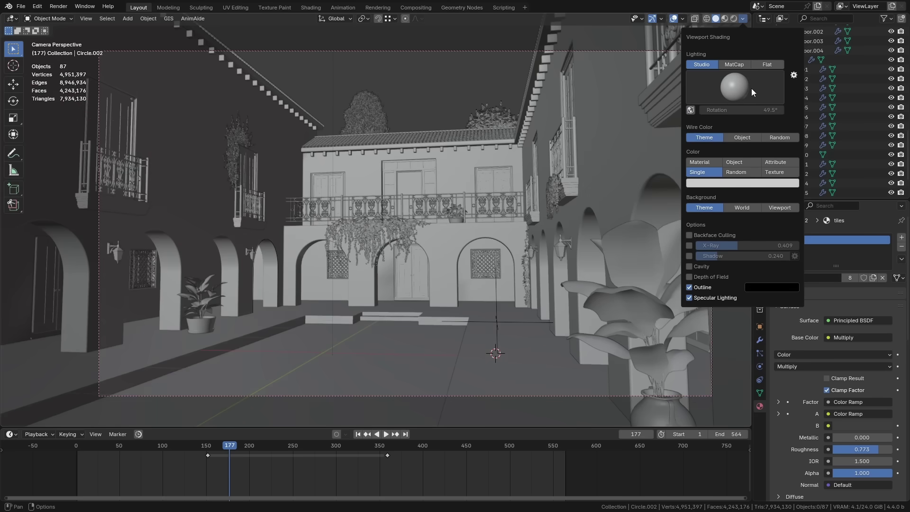
Step: Set the solid shading to Flat lighting with Random object colours
{"action": "left_click", "coordinate": [774, 63]}
{"action": "left_click", "coordinate": [738, 127]}
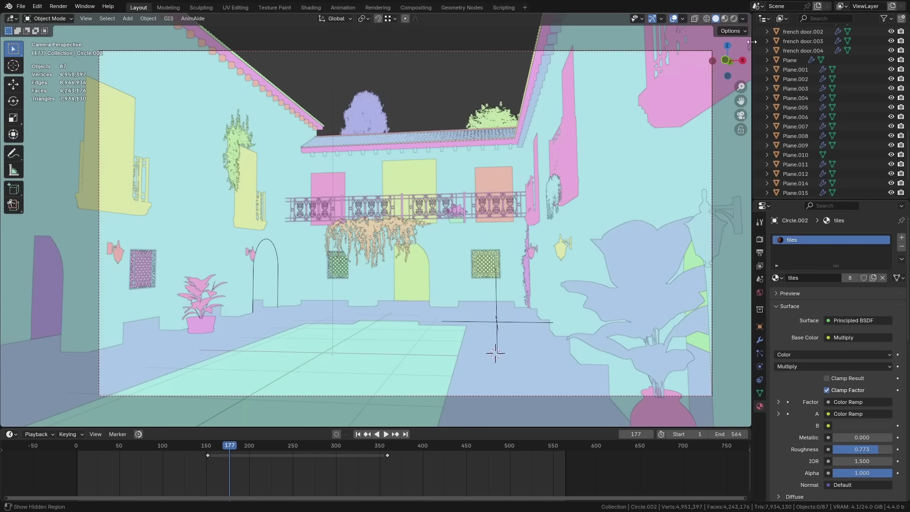
Step: Change the solid shading colour mode to Single and pick a light mint-teal colour for all objects
{"action": "left_click", "coordinate": [742, 18]}
{"action": "left_click", "coordinate": [711, 127]}
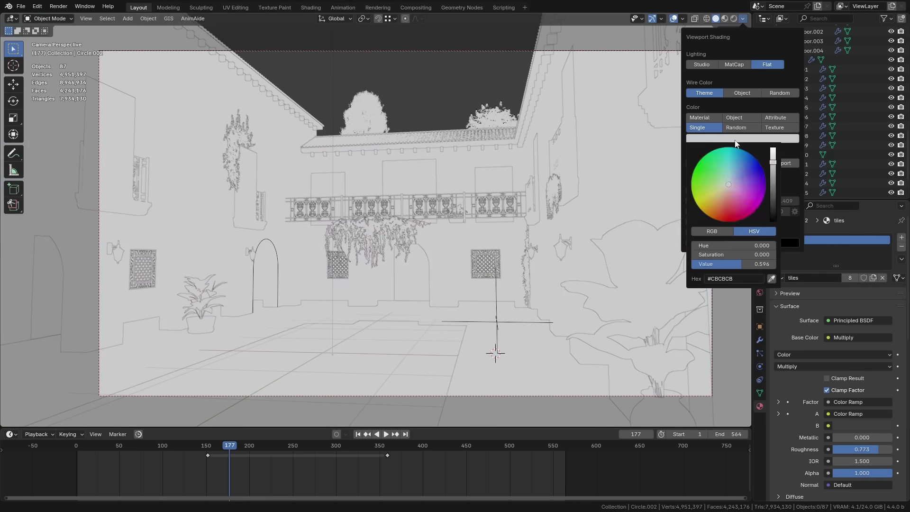
{"action": "left_click", "coordinate": [736, 138]}
{"action": "left_click_drag", "start_coordinate": [735, 156], "coordinate": [727, 172]}
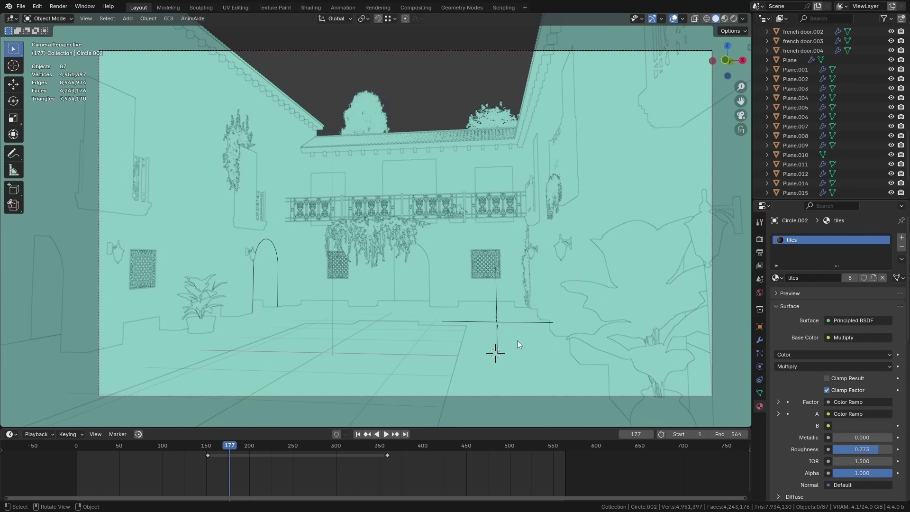
Step: Render the current flat-shaded camera viewport as an image and close the render window
{"action": "left_click", "coordinate": [86, 18]}
{"action": "left_click", "coordinate": [152, 201]}
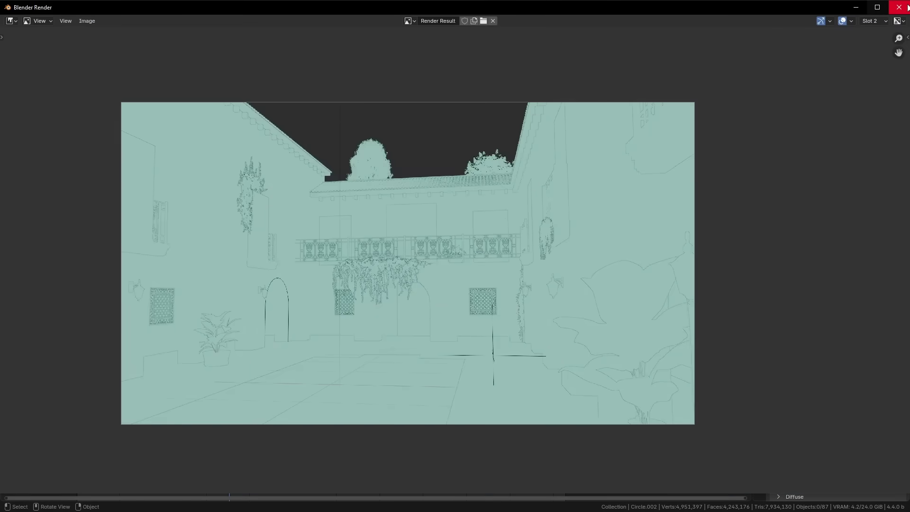
{"action": "left_click", "coordinate": [894, 8]}
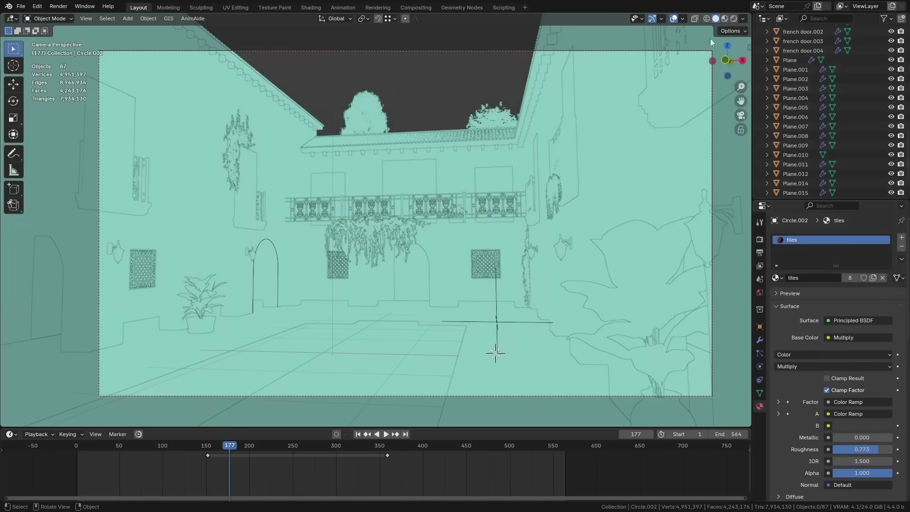
Step: Switch the viewport lighting to MatCap, choose the glossy dark-red sphere preset, and inspect its effect on the courtyard and building exterior
{"action": "left_click", "coordinate": [743, 18]}
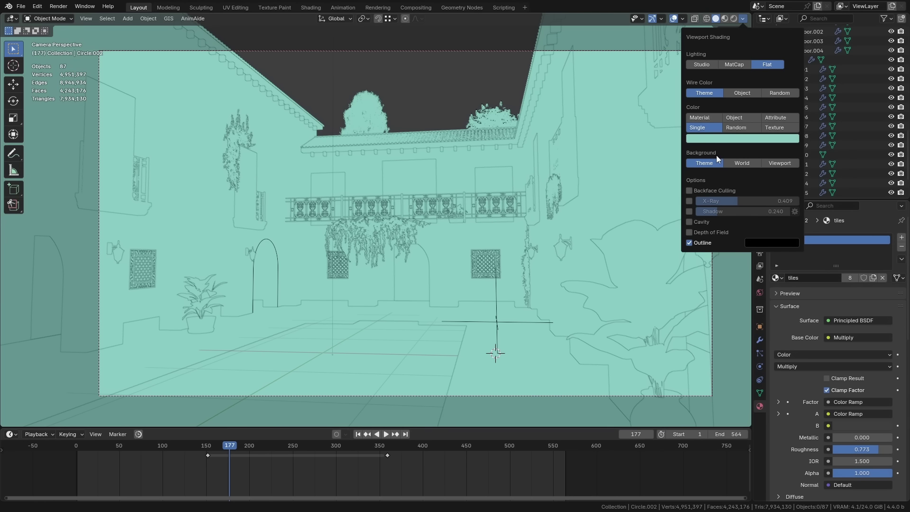
{"action": "left_click", "coordinate": [736, 65]}
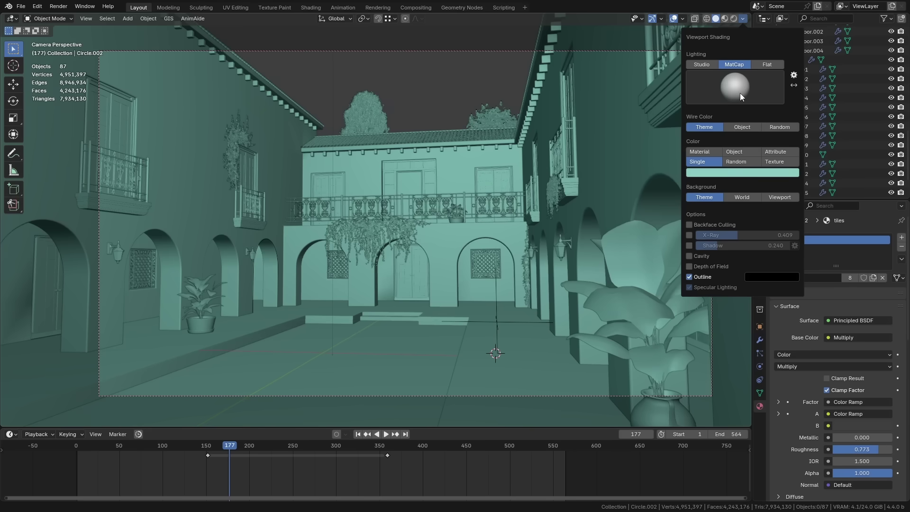
{"action": "left_click", "coordinate": [741, 93]}
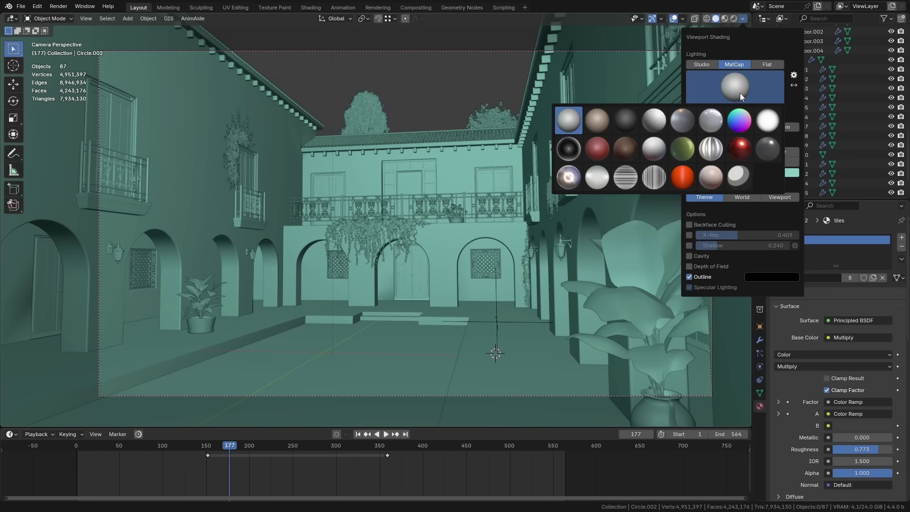
{"action": "left_click", "coordinate": [745, 152]}
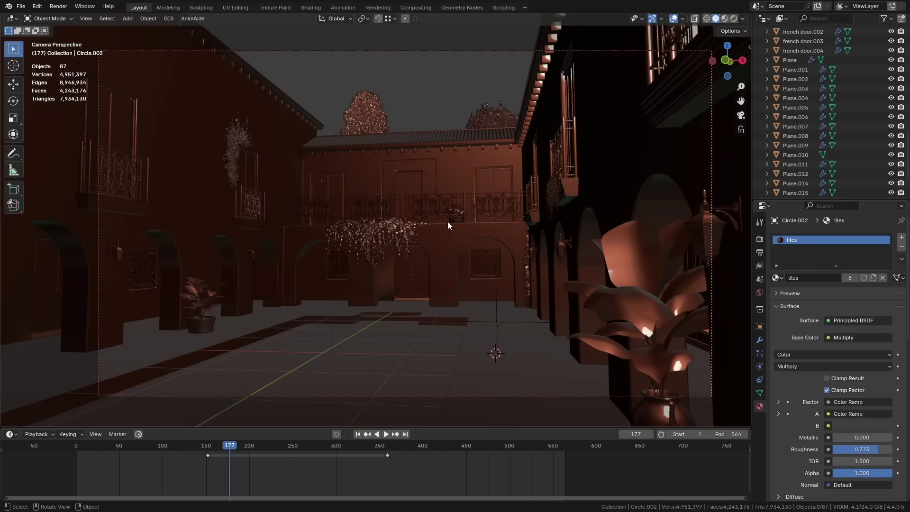
{"action": "middle_click_drag", "start_coordinate": [442, 211], "coordinate": [325, 255]}
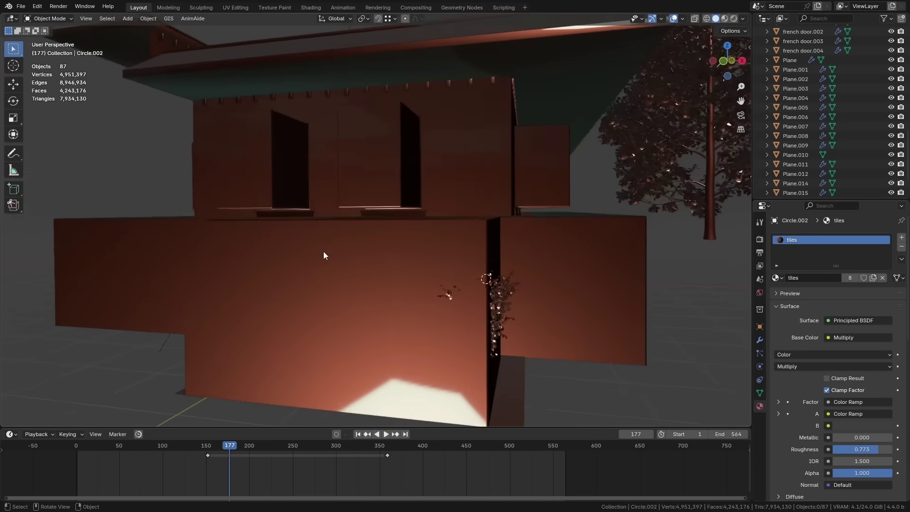
Step: Return to the camera view, apply the horizontally striped MatCap preset, and inspect the stripes on the foreground plant
{"action": "key", "text": "KP_0"}
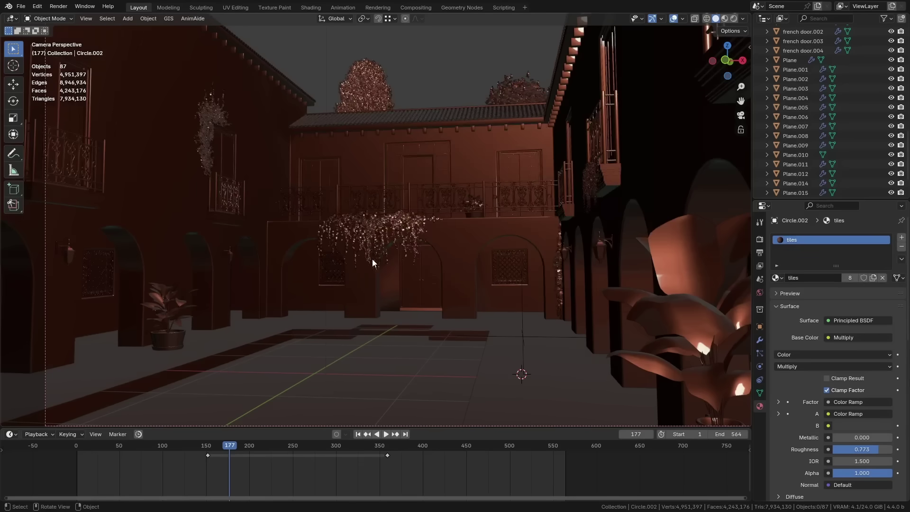
{"action": "left_click", "coordinate": [743, 19]}
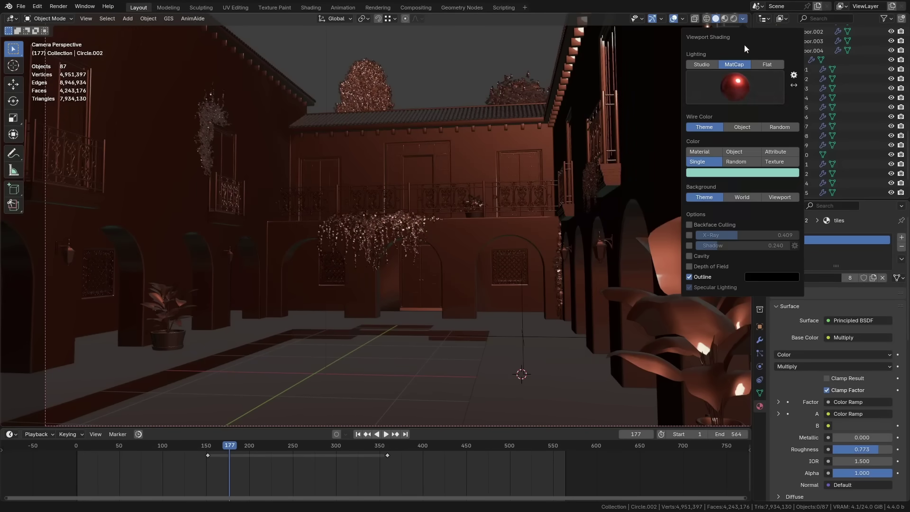
{"action": "left_click", "coordinate": [735, 88]}
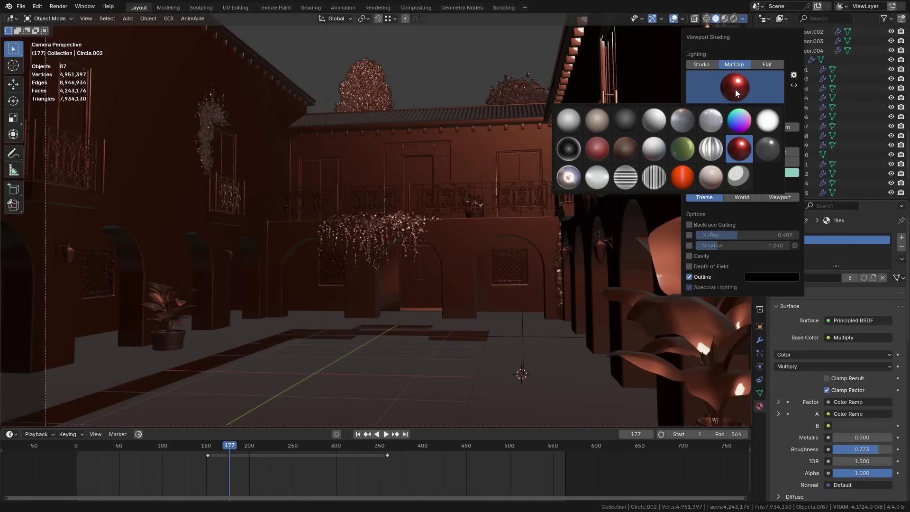
{"action": "left_click", "coordinate": [627, 177]}
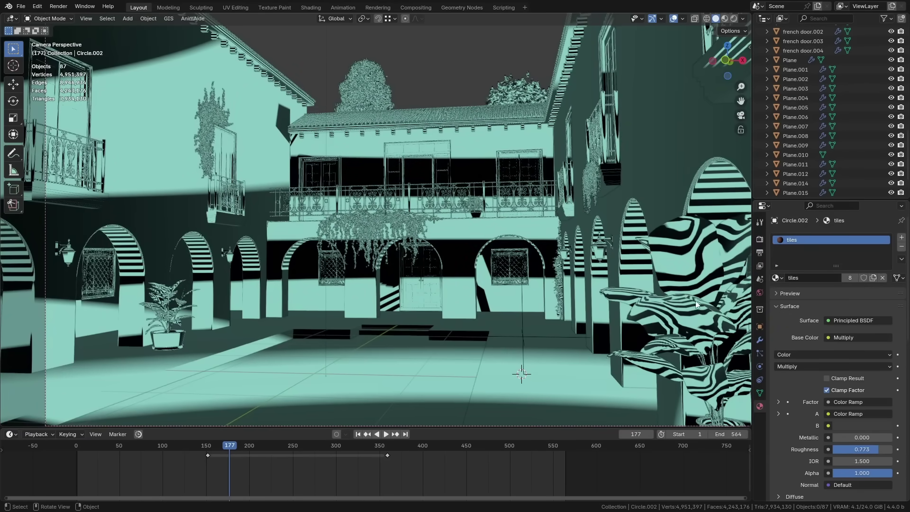
{"action": "middle_click_drag", "start_coordinate": [697, 287], "coordinate": [563, 255]}
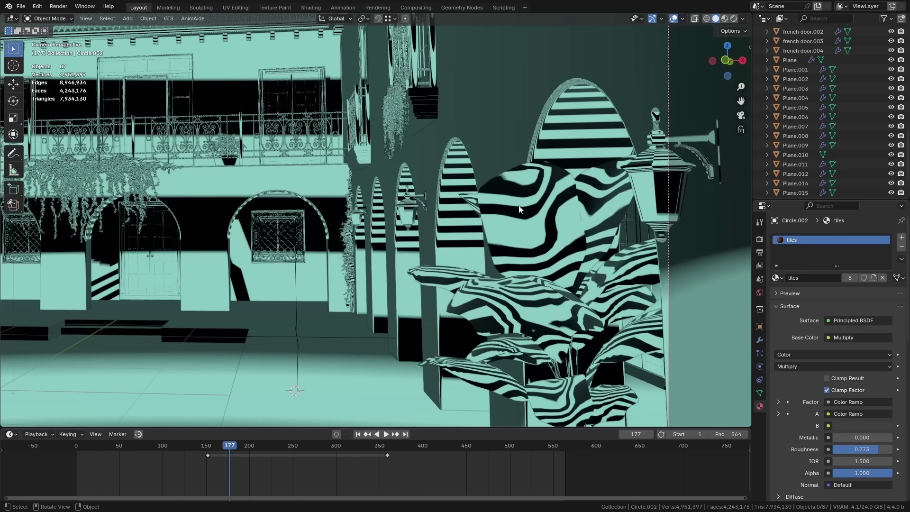
Step: Change the MatCap to the two-tone, hard-shadowed white sphere preset and check the whole courtyard with it
{"action": "left_click", "coordinate": [743, 19]}
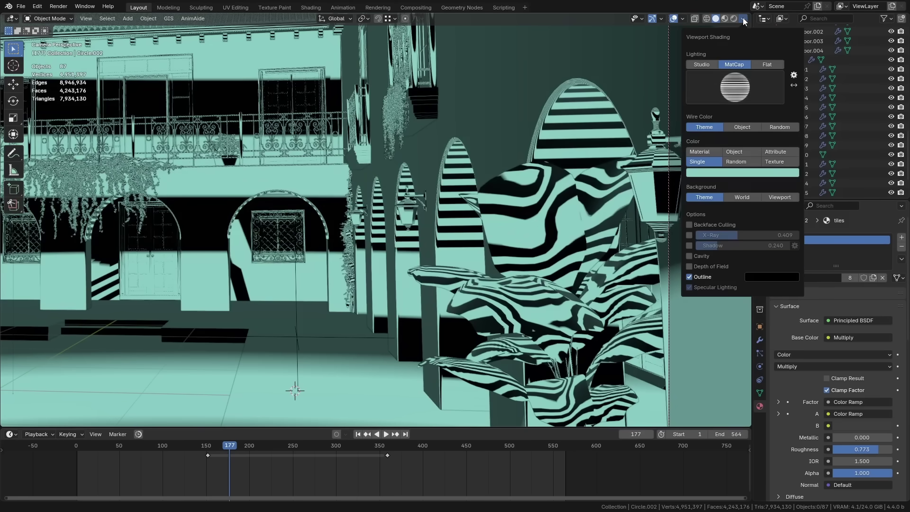
{"action": "left_click", "coordinate": [741, 83]}
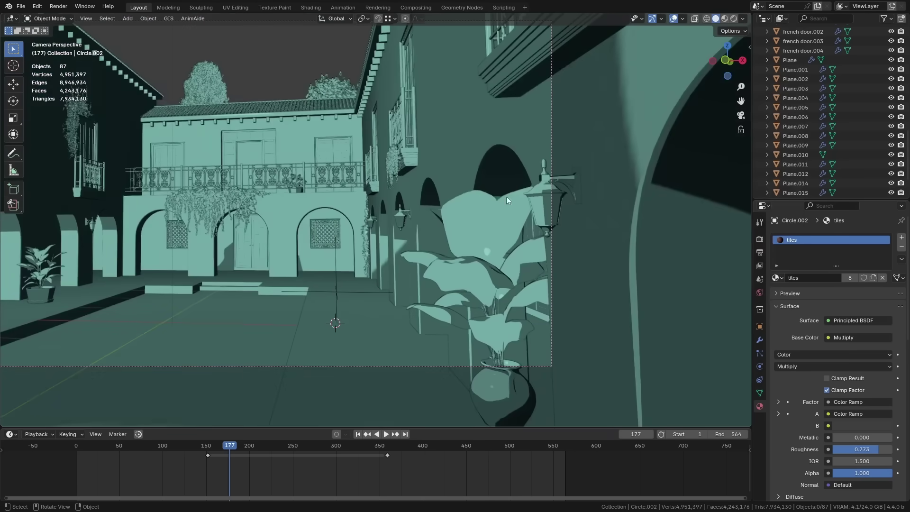
{"action": "middle_click_drag", "start_coordinate": [351, 212], "coordinate": [458, 244], "text": "shift"}
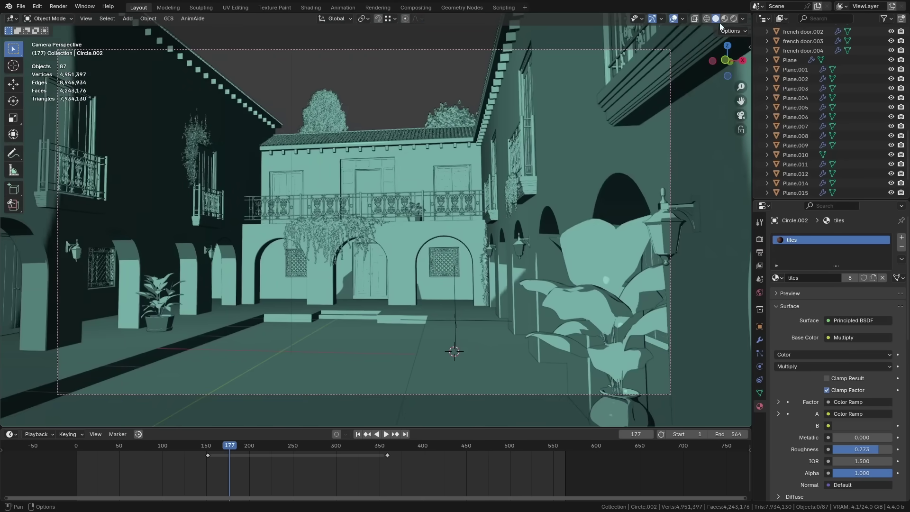
Step: Apply the rainbow-coloured normal MatCap preset, inspect the surfaces from another angle, and return to the camera view
{"action": "left_click", "coordinate": [743, 18]}
{"action": "left_click", "coordinate": [728, 81]}
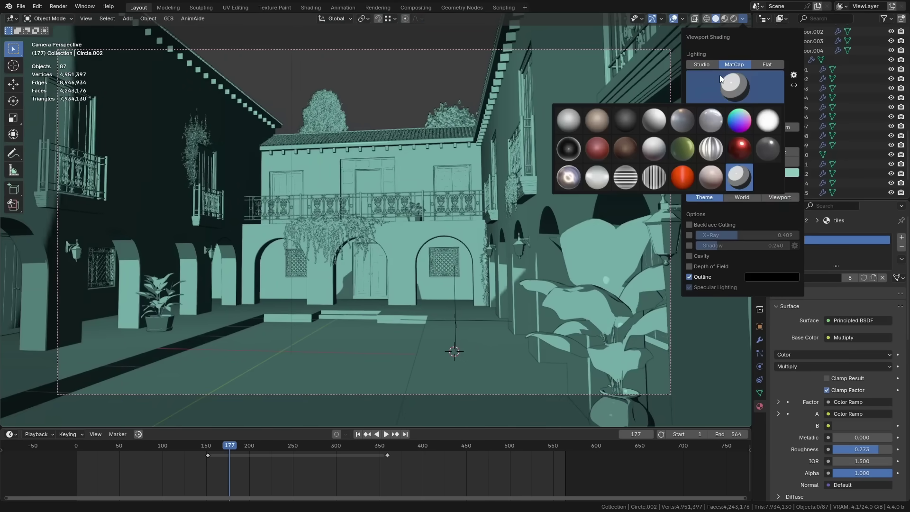
{"action": "left_click", "coordinate": [740, 124]}
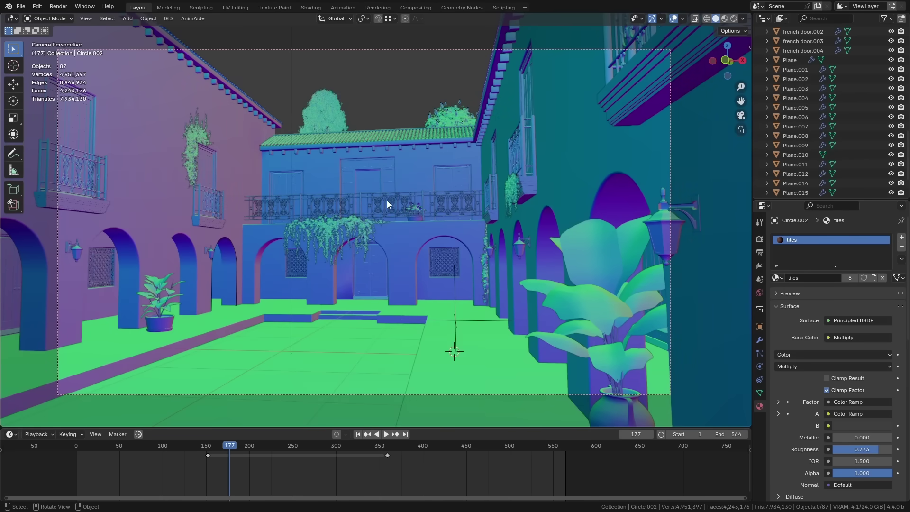
{"action": "middle_click_drag", "start_coordinate": [341, 191], "coordinate": [338, 238]}
{"action": "key", "text": "KP_0"}
Step: Try the blue-grey, light-grey and matte red MatCap presets one after another on the courtyard
{"action": "left_click", "coordinate": [744, 19]}
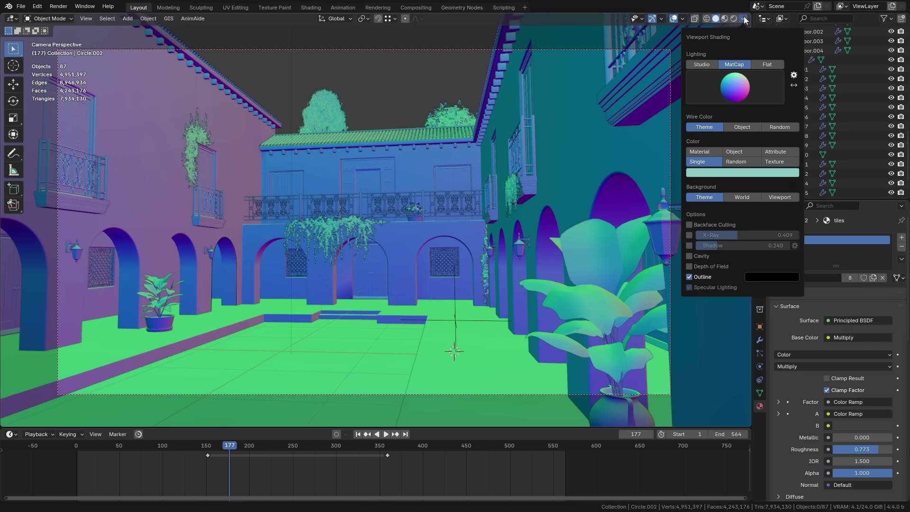
{"action": "left_click", "coordinate": [729, 85]}
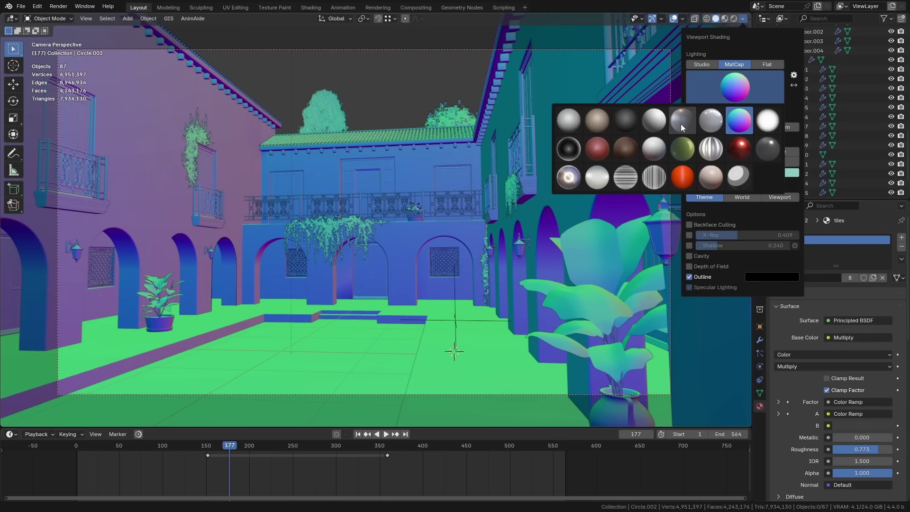
{"action": "left_click", "coordinate": [681, 124]}
{"action": "left_click", "coordinate": [735, 95]}
{"action": "left_click", "coordinate": [659, 124]}
{"action": "left_click", "coordinate": [733, 95]}
{"action": "left_click", "coordinate": [599, 157]}
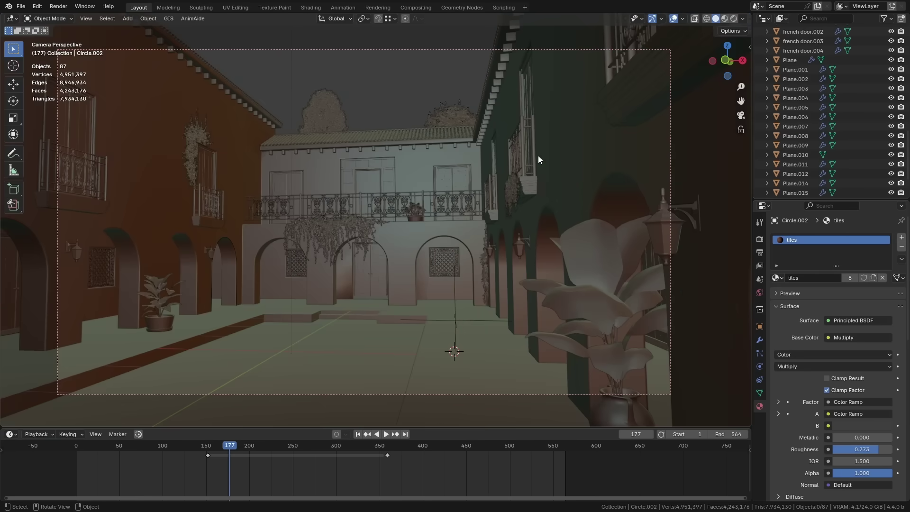
Step: Apply the shiny pearlescent MatCap preset and inspect its reflections on the wall beside the central double door
{"action": "left_click", "coordinate": [745, 20]}
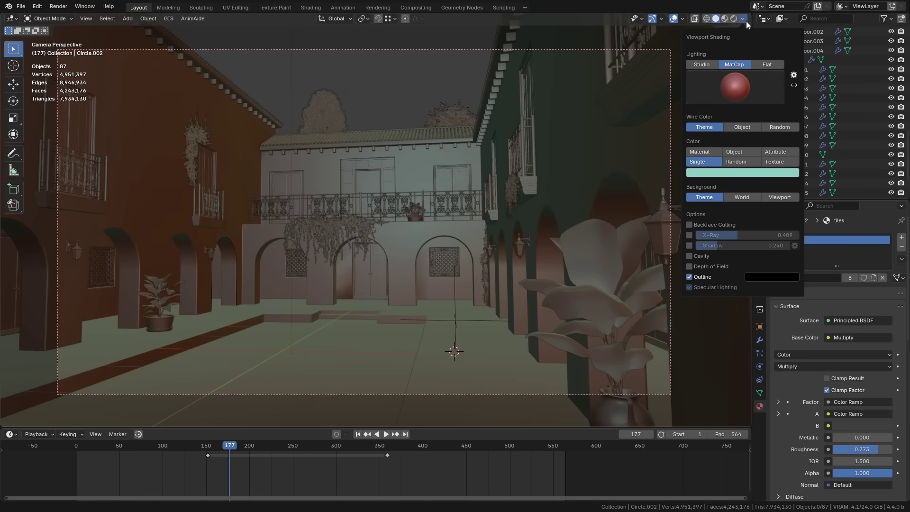
{"action": "left_click", "coordinate": [727, 97]}
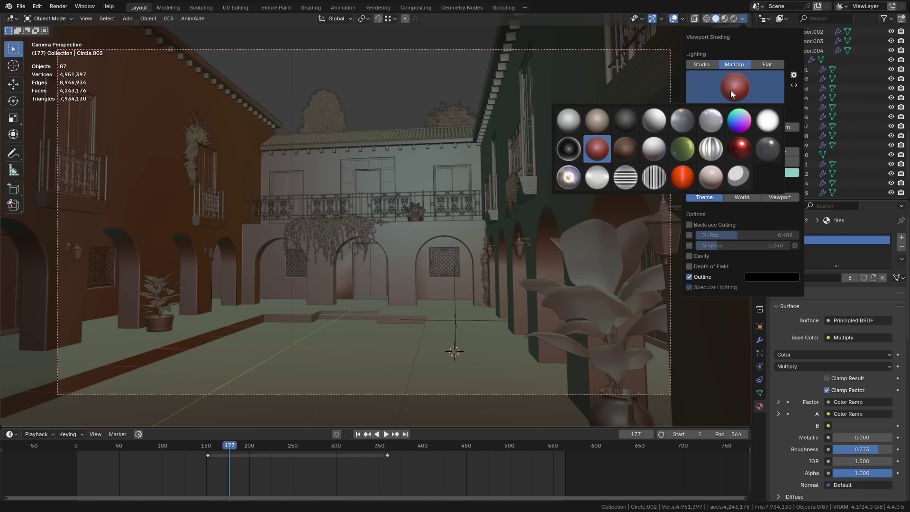
{"action": "left_click", "coordinate": [574, 182]}
{"action": "scroll", "coordinate": [345, 296], "scroll_direction": "up", "scroll_amount": 4}
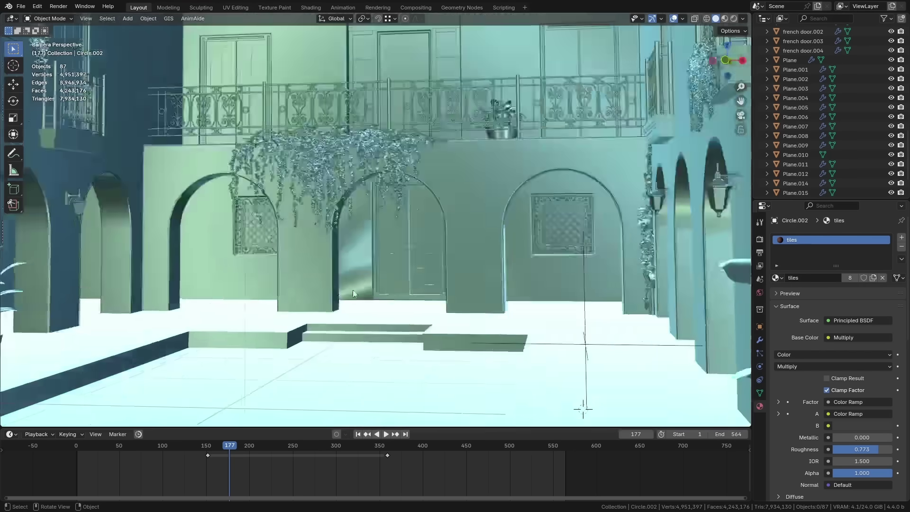
{"action": "scroll", "coordinate": [345, 295], "scroll_direction": "up", "scroll_amount": 5}
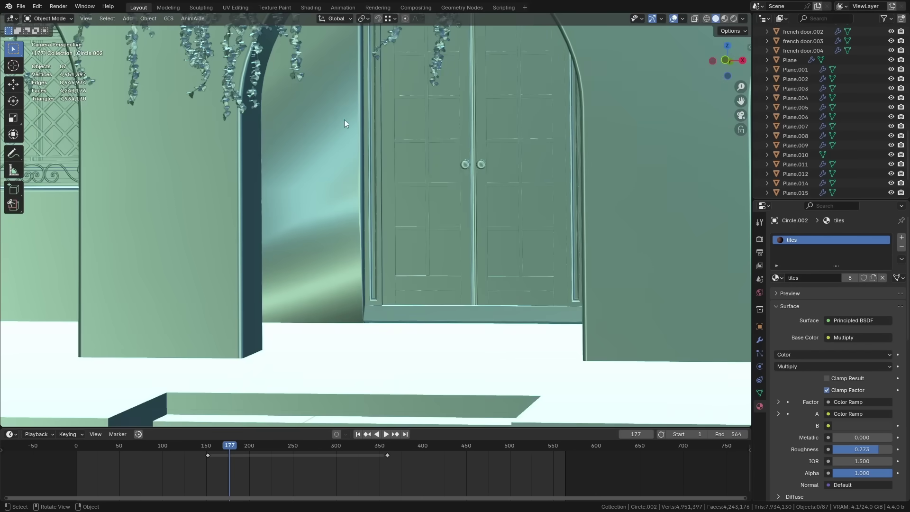
{"action": "scroll", "coordinate": [352, 199], "scroll_direction": "down", "scroll_amount": 6}
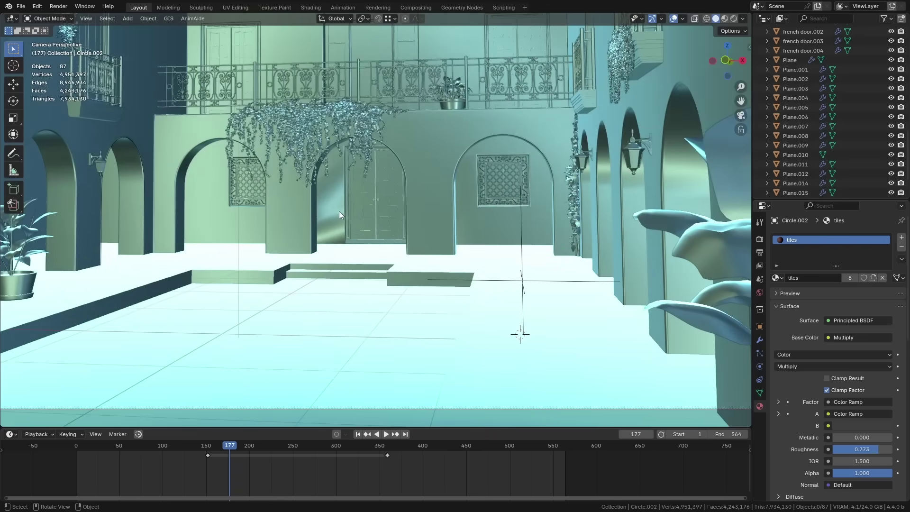
Step: Select the courtyard walls object and examine the pearlescent MatCap shading around the arches from other angles
{"action": "left_click", "coordinate": [336, 210]}
{"action": "scroll", "coordinate": [336, 209], "scroll_direction": "up", "scroll_amount": 3}
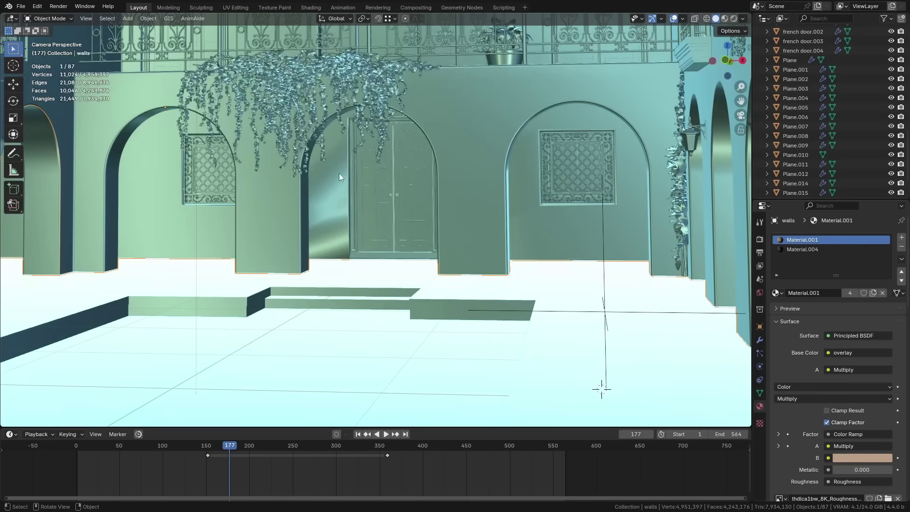
{"action": "middle_click_drag", "start_coordinate": [340, 177], "coordinate": [334, 200]}
{"action": "scroll", "coordinate": [334, 200], "scroll_direction": "down", "scroll_amount": 5}
{"action": "scroll", "coordinate": [337, 283], "scroll_direction": "up", "scroll_amount": 4}
{"action": "middle_click_drag", "start_coordinate": [337, 283], "coordinate": [398, 258], "text": "shift"}
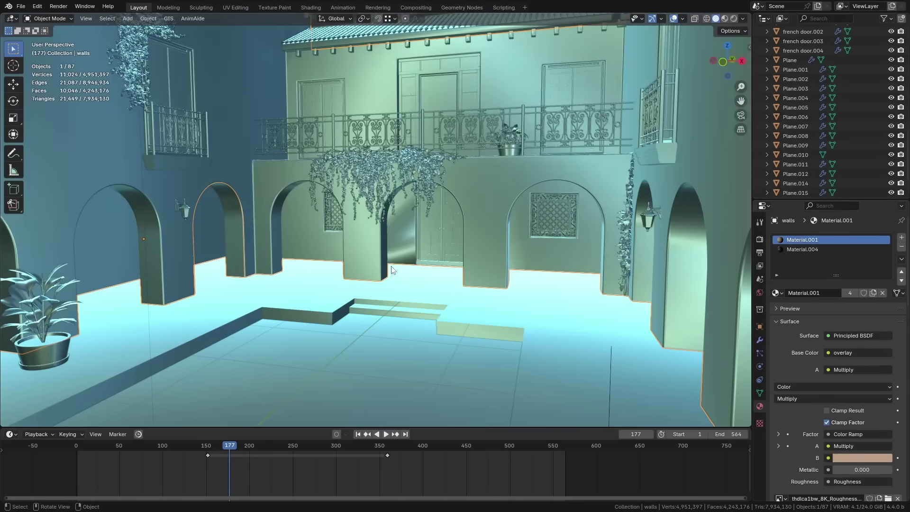